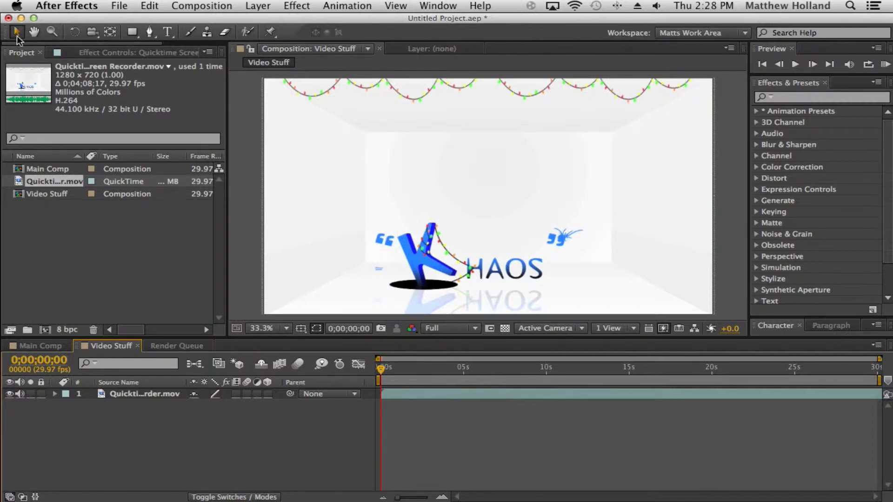
Switch to the Video Stuff composition showing its single KHAOS screen-recording layer.
left_click(76, 32)
left_click(132, 32)
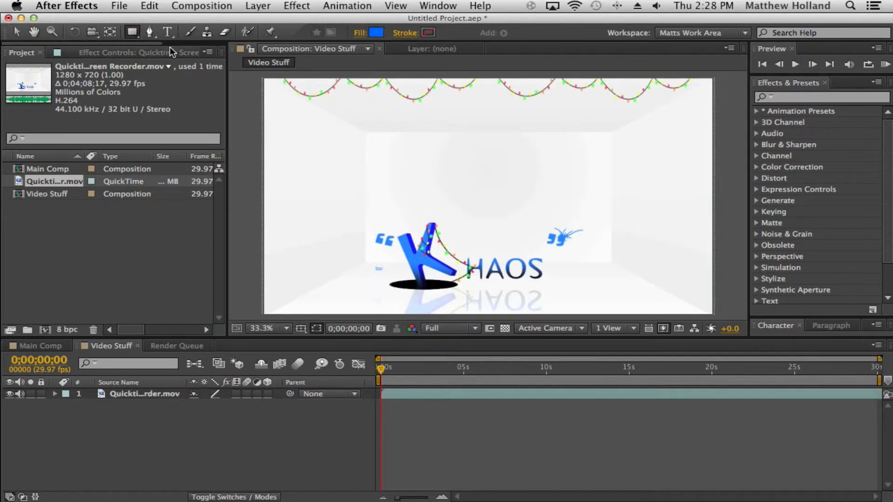
left_click(16, 34)
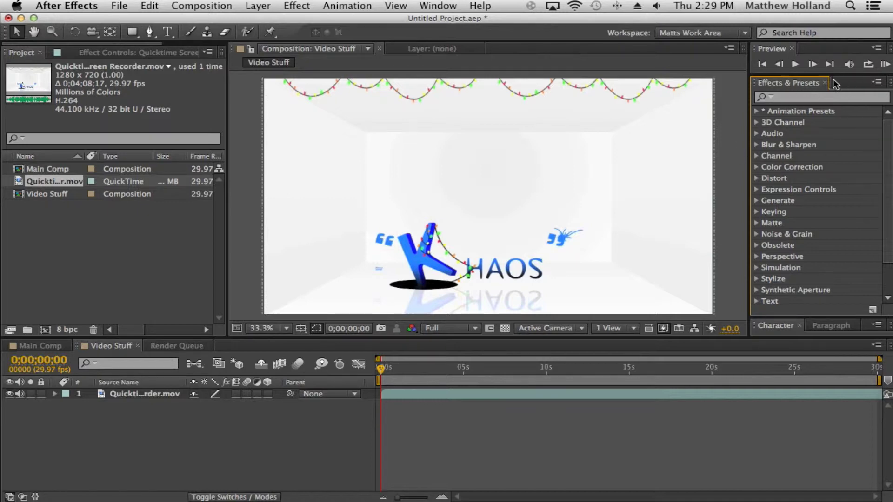
Search effects for 'ramp' after trying 'Fade in' and 'Fade out', and apply Ramp to the video layer.
left_click(817, 96)
type("Fade in")
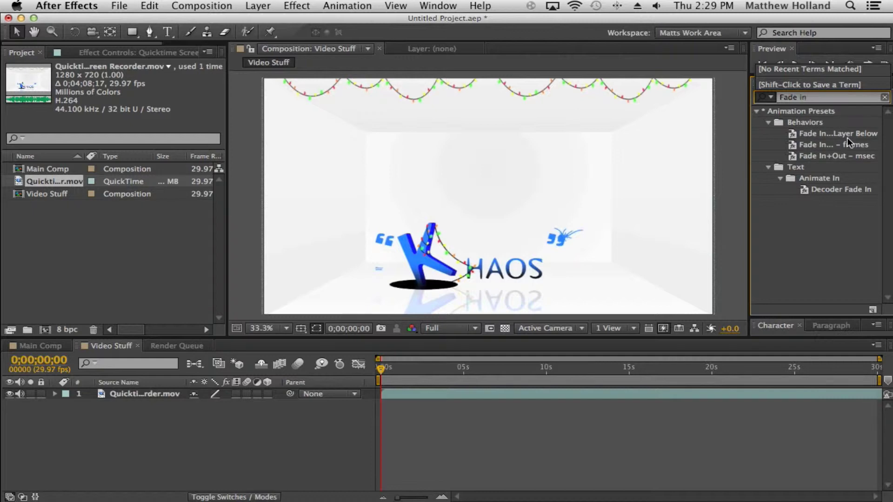
key("BackSpace")
key("BackSpace")
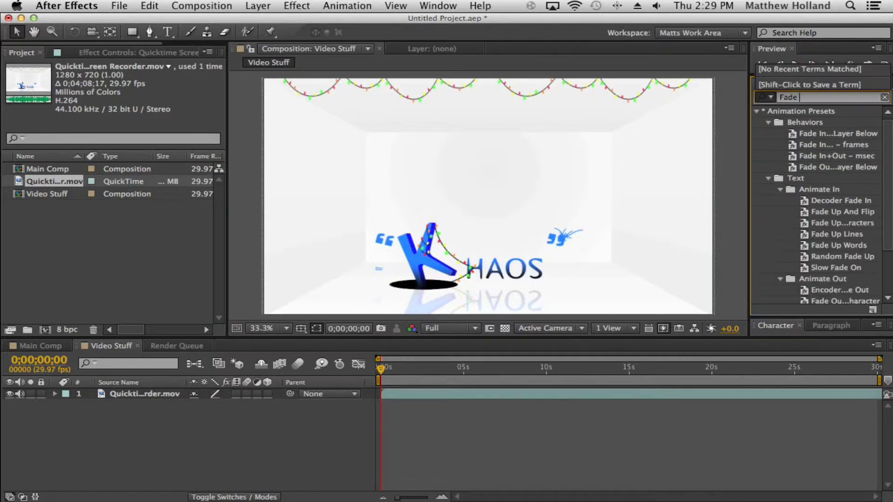
type("out")
key("BackSpace")
key("BackSpace")
key("BackSpace")
key("BackSpace")
key("BackSpace")
key("BackSpace")
key("BackSpace")
key("BackSpace")
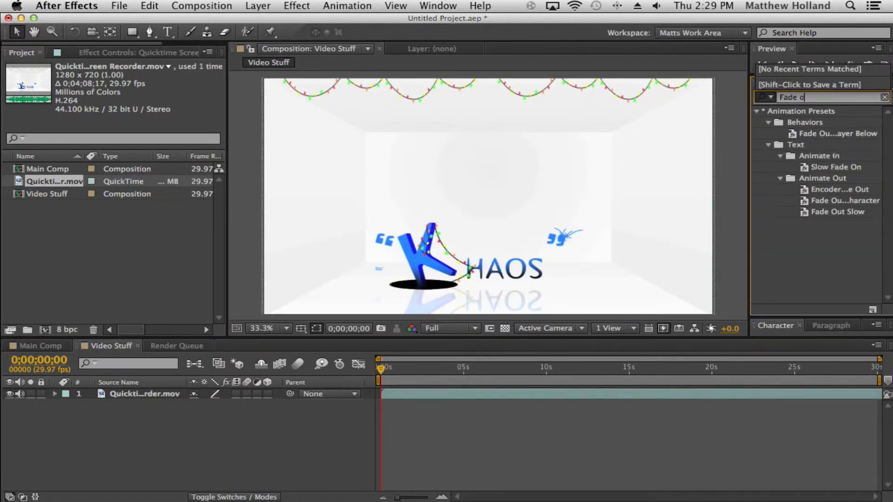
type("ramp")
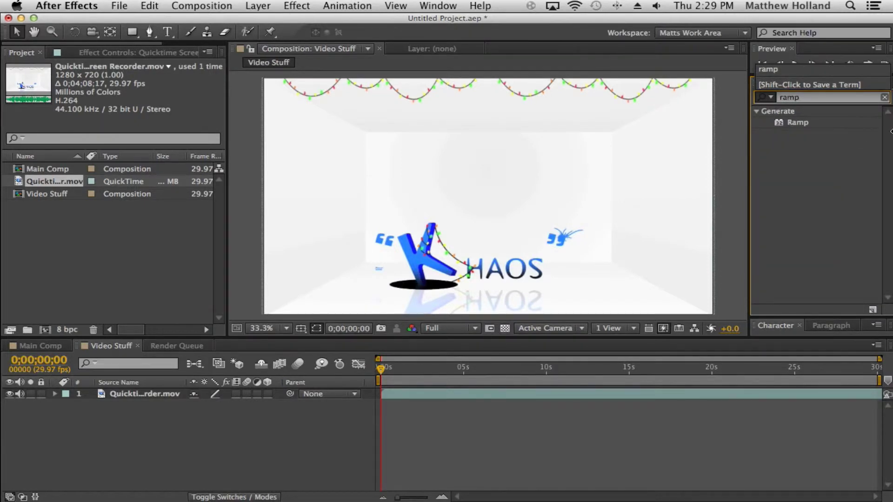
left_click(797, 122)
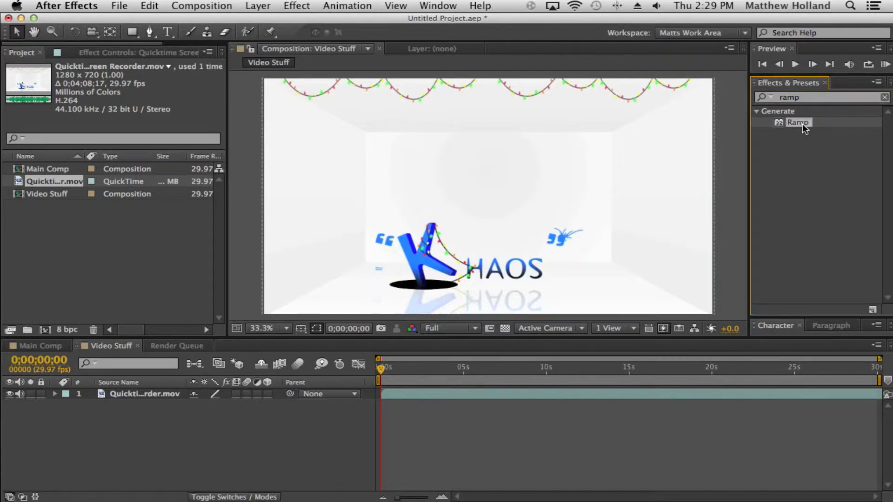
left_click_drag(802, 124, 484, 172)
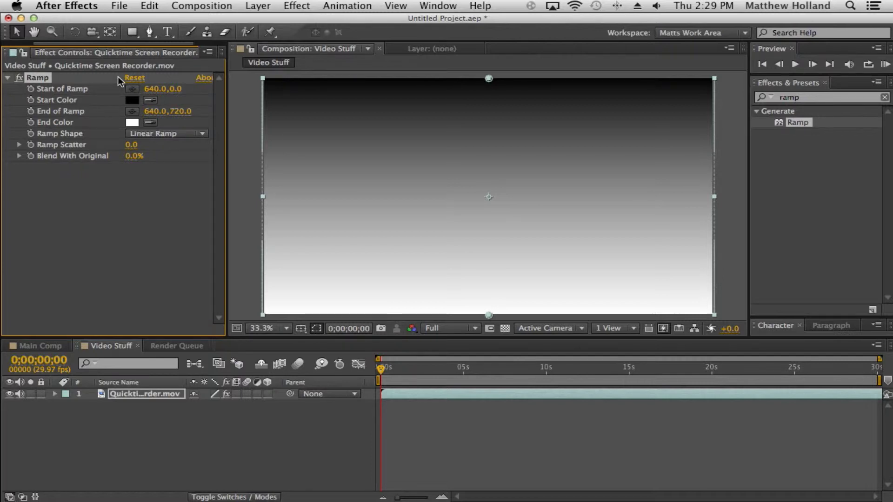
left_click(133, 89)
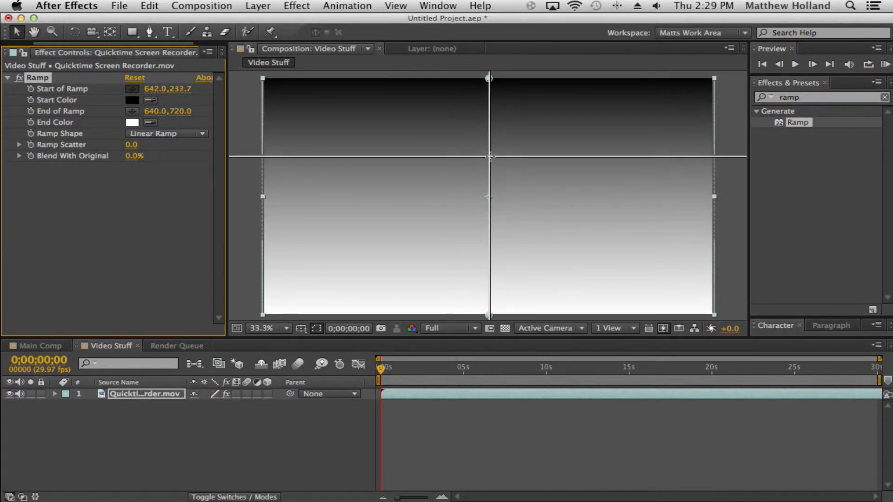
left_click(489, 158)
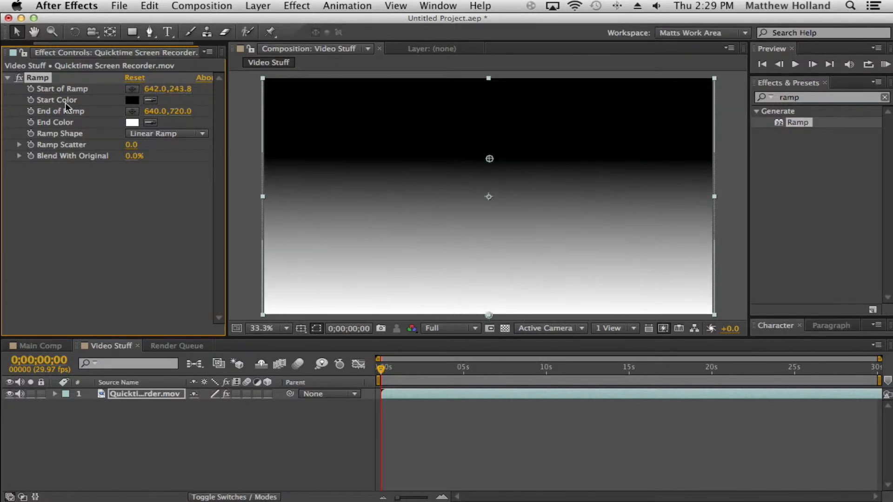
left_click(132, 111)
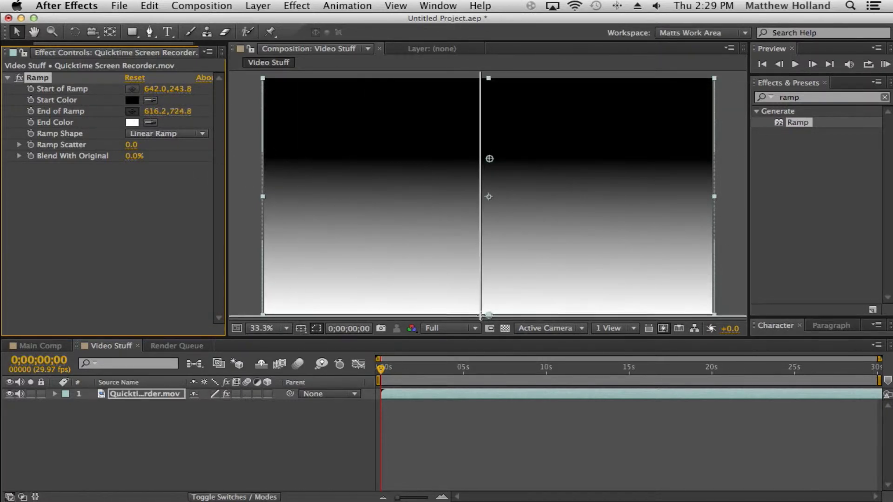
left_click(489, 229)
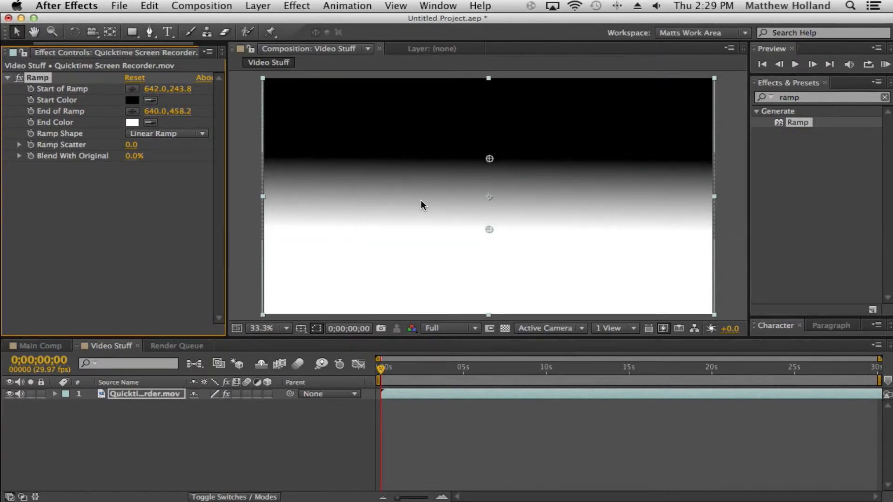
left_click(187, 133)
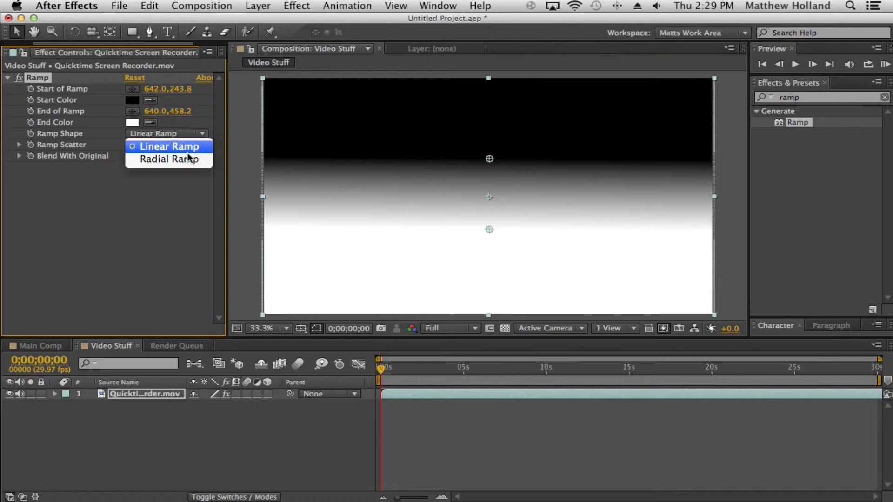
left_click(189, 162)
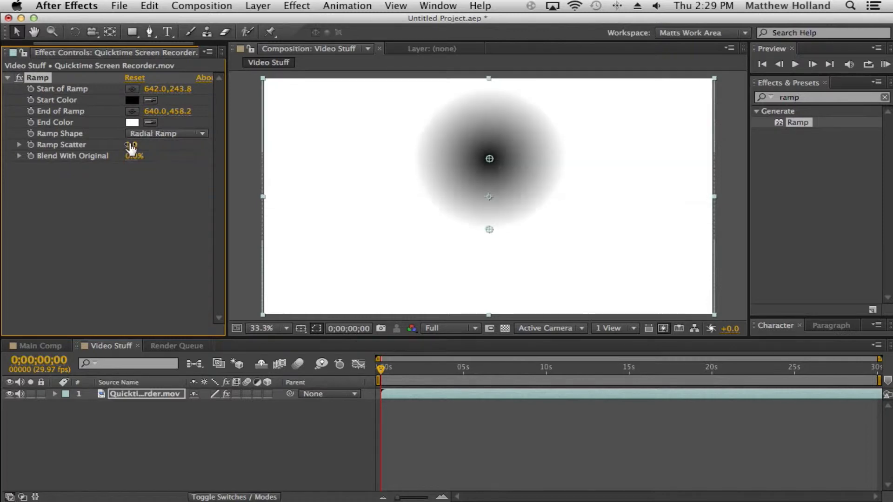
left_click(150, 123)
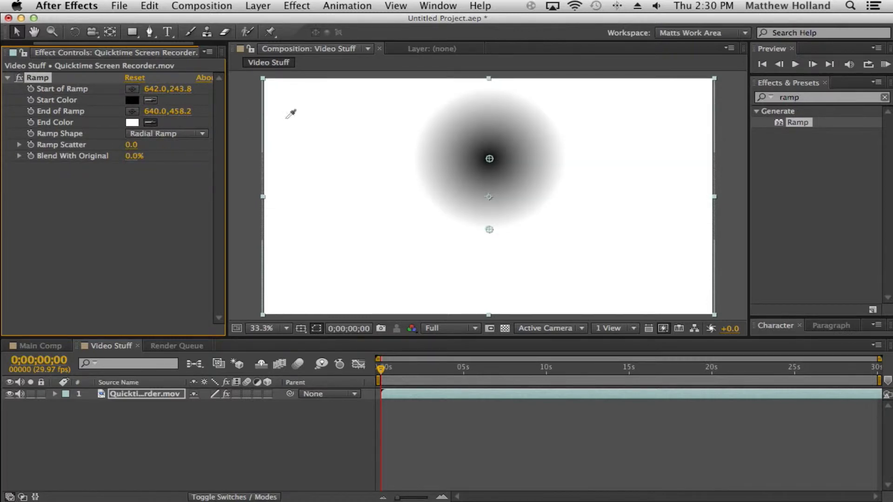
left_click(442, 149)
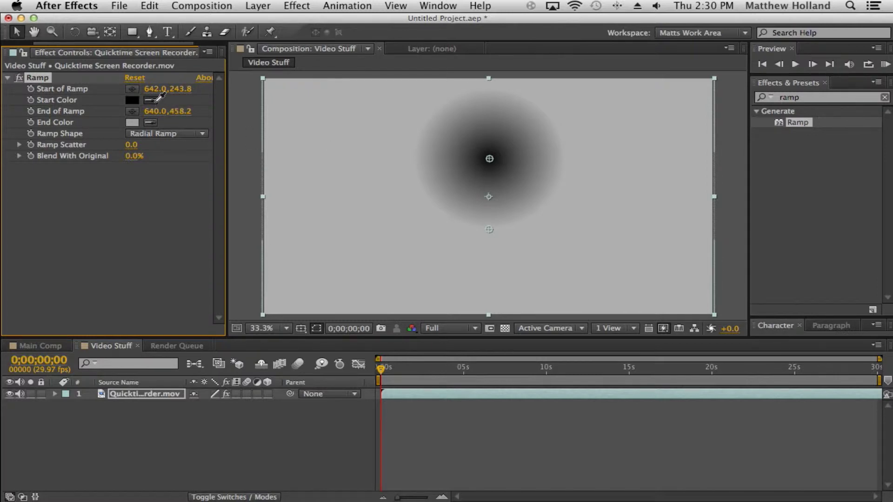
left_click(446, 144)
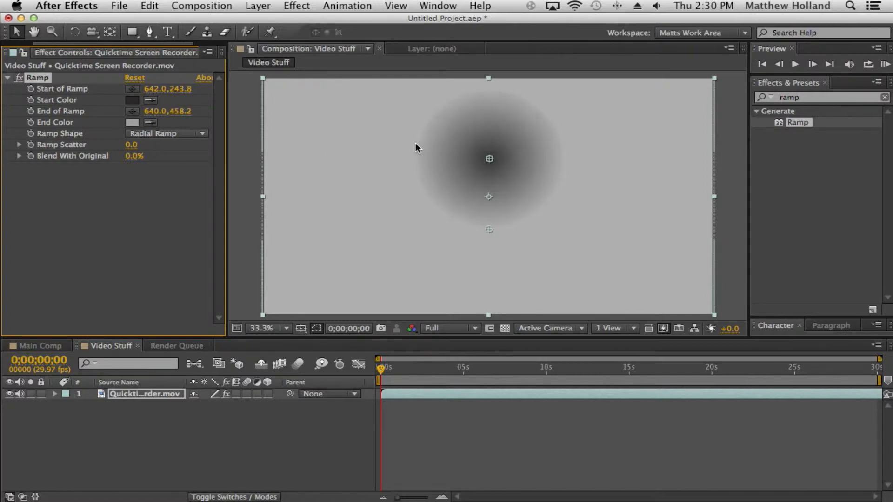
left_click(246, 138)
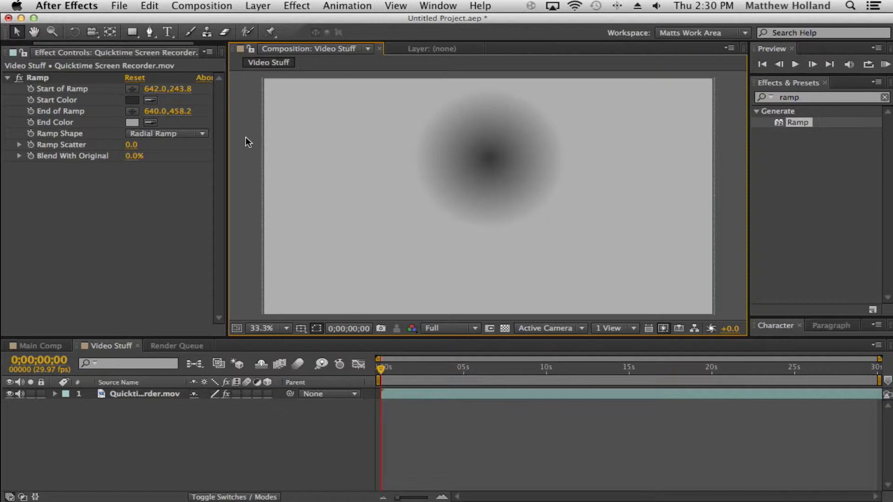
left_click(37, 78)
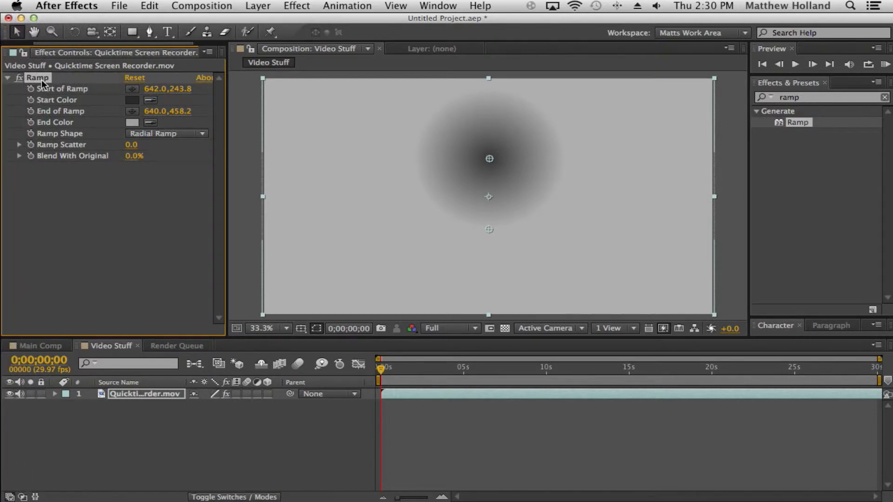
key("Delete")
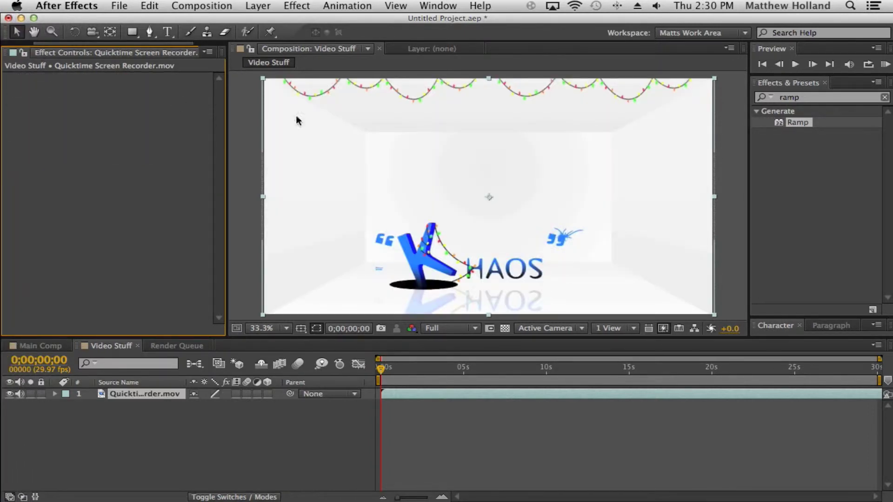
Clear the 'ramp' effects search and expand the Character panel to reveal font options.
left_click(884, 97)
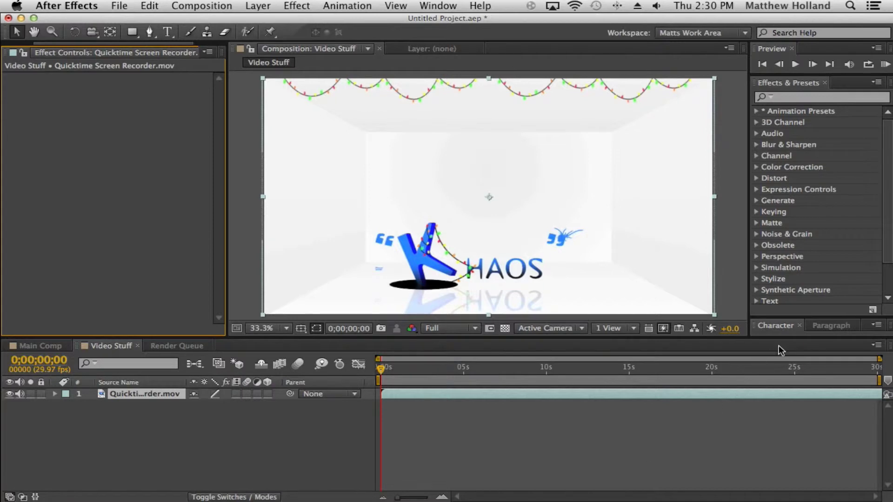
left_click_drag(806, 316, 818, 197)
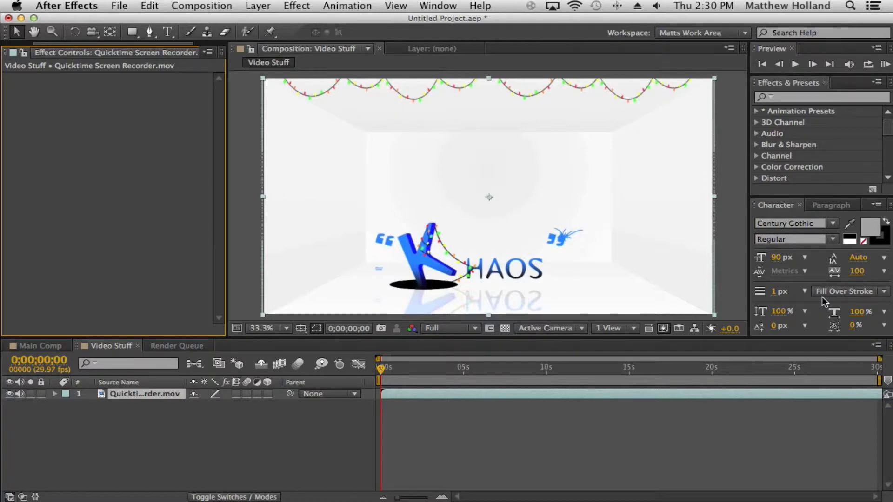
Browse the font family and style lists, keeping Century Gothic Regular.
left_click(833, 225)
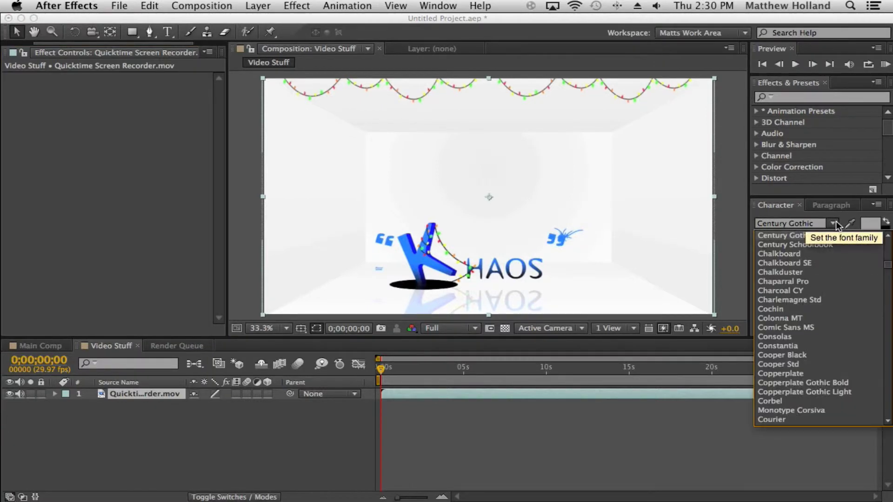
left_click(843, 205)
left_click(799, 208)
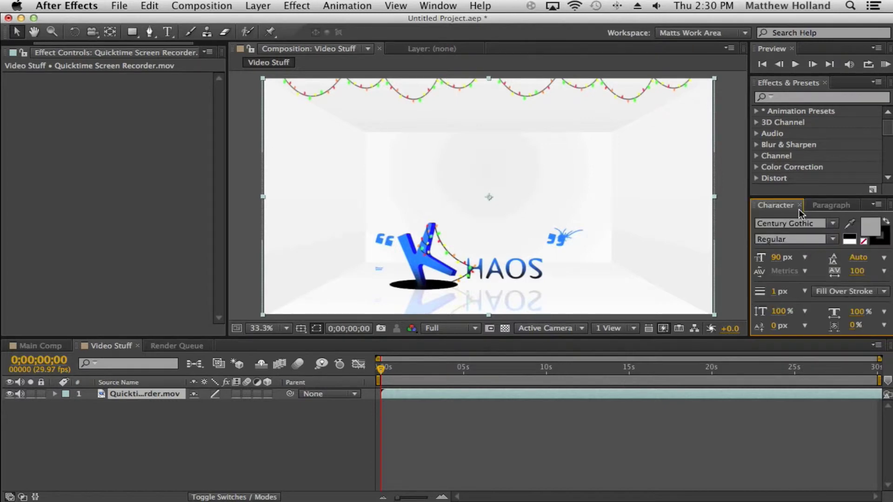
left_click(835, 240)
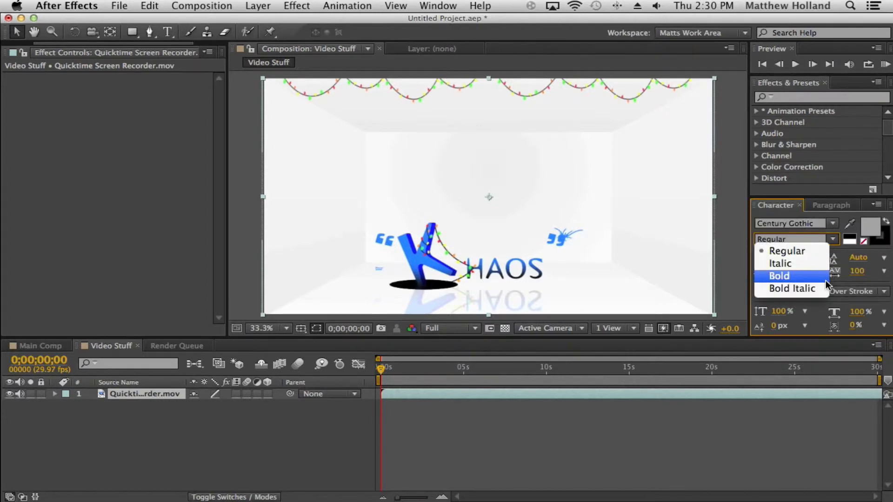
left_click(840, 245)
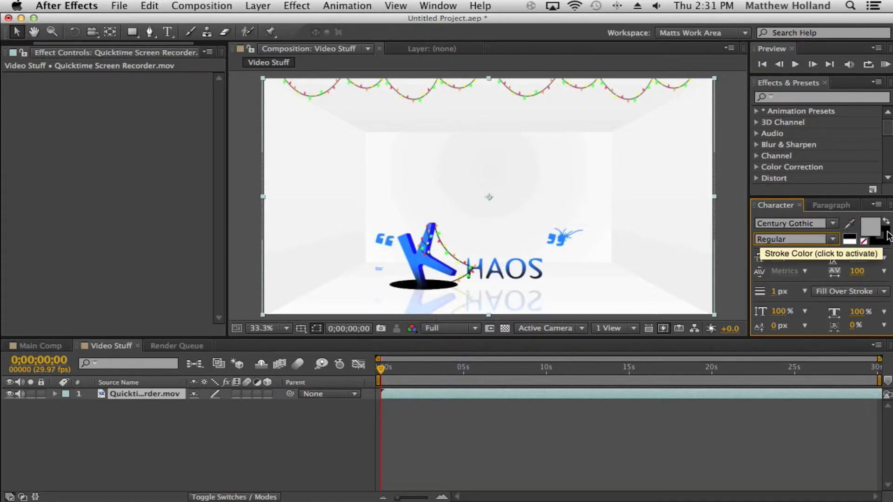
Make the text fill red and the stroke white, then show the Paragraph settings.
left_click(871, 229)
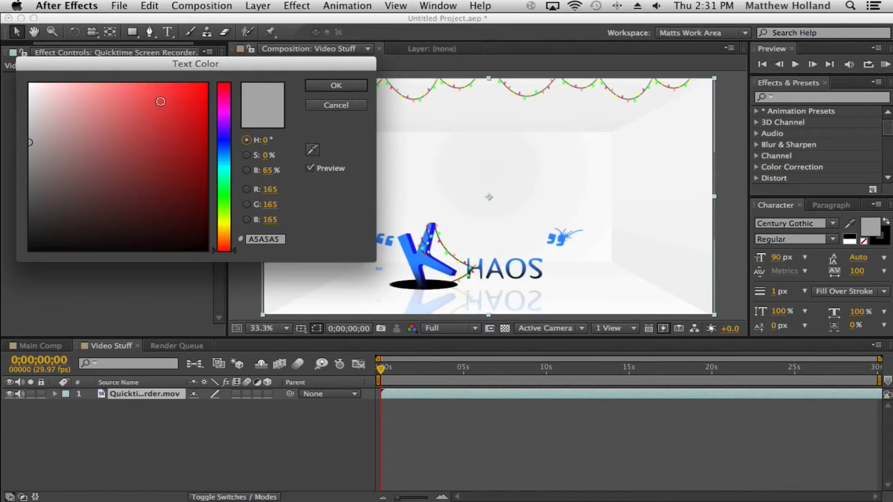
left_click_drag(153, 99, 273, 44)
left_click(320, 84)
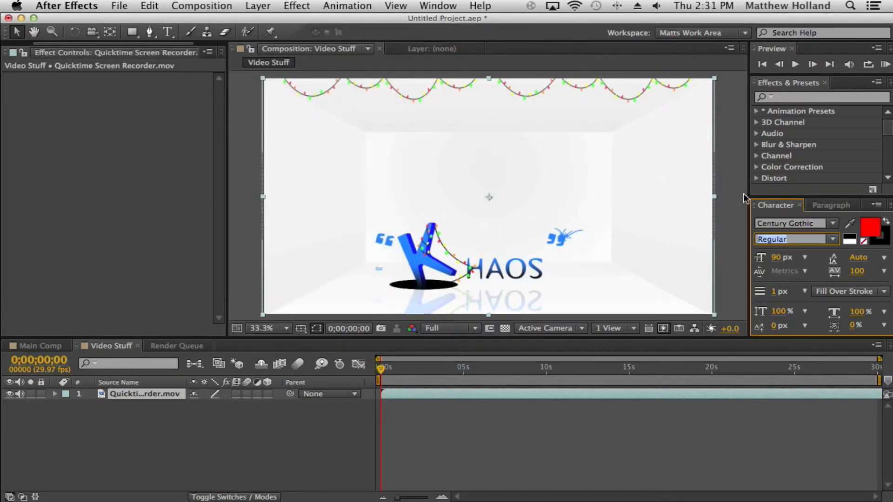
left_click(887, 222)
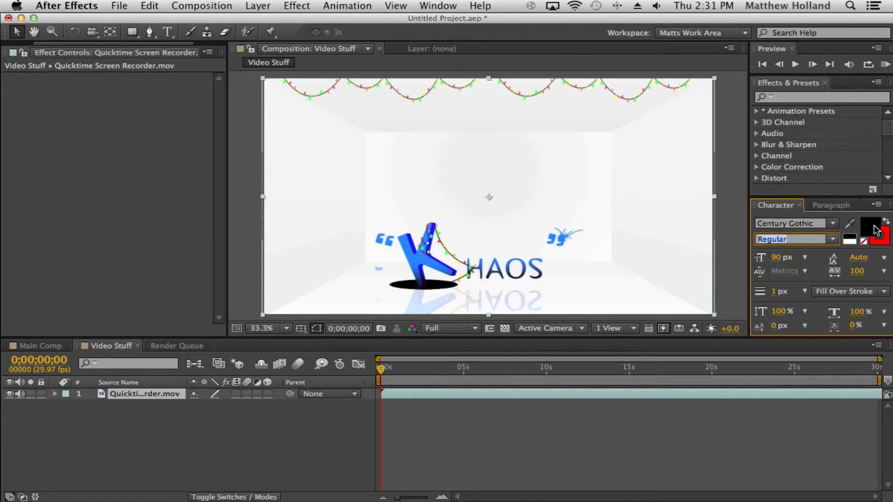
left_click(870, 227)
left_click_drag(127, 118, 2, 31)
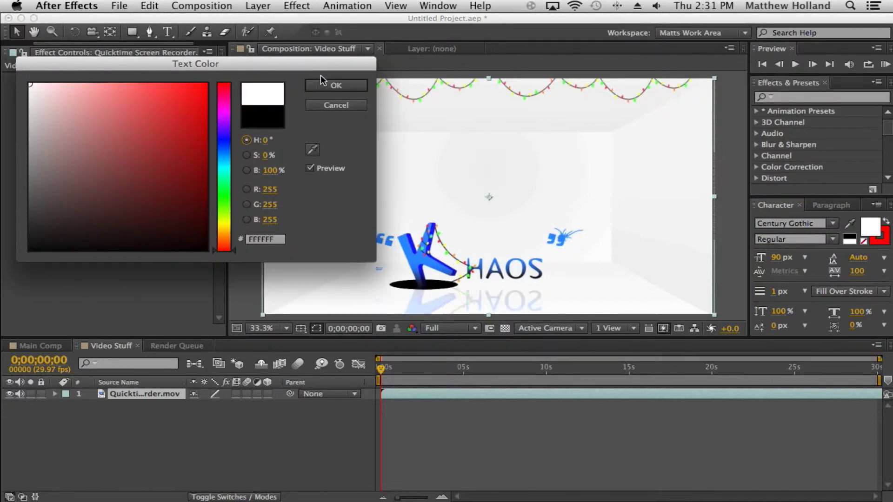
left_click(336, 85)
left_click(888, 222)
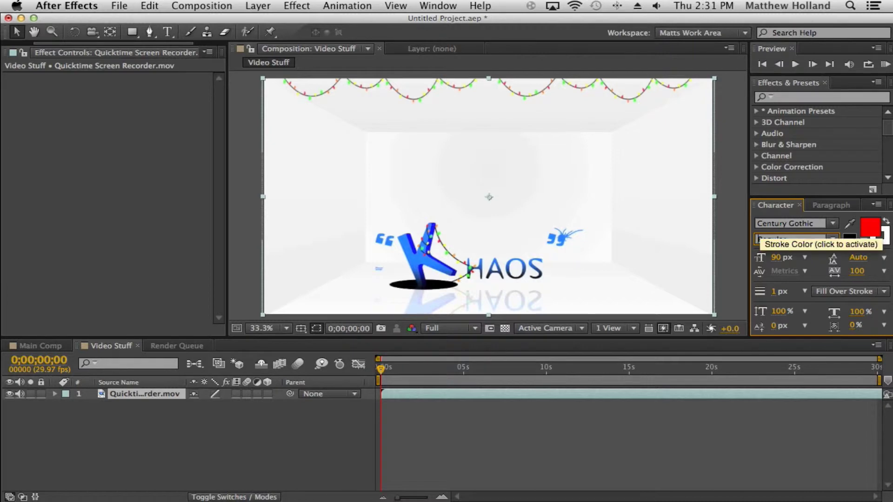
left_click(843, 205)
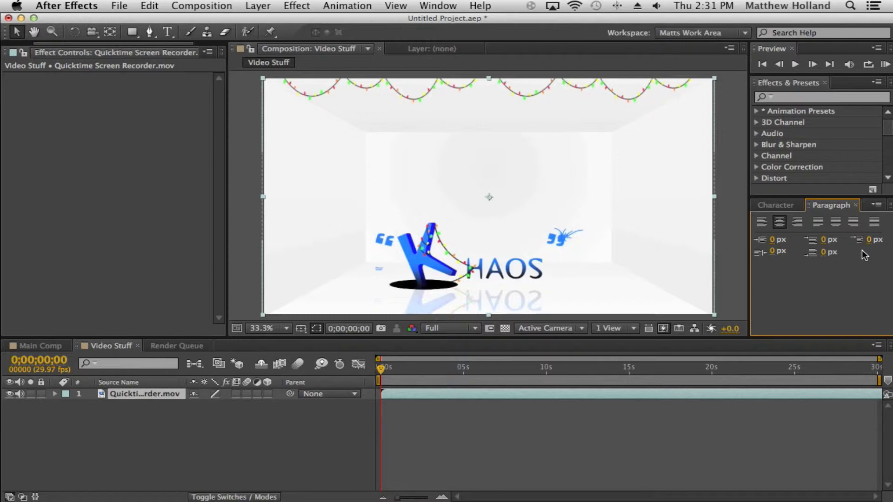
Set a negative right indent and a 958 px first-line indent, then return to Character settings.
left_click_drag(870, 240, 851, 243)
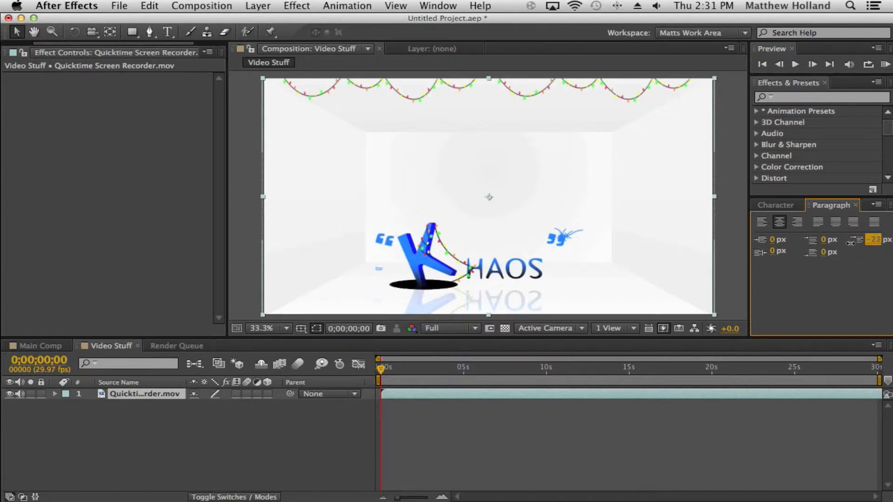
left_click(875, 243)
type("958")
key("Return")
left_click(865, 276)
left_click(777, 205)
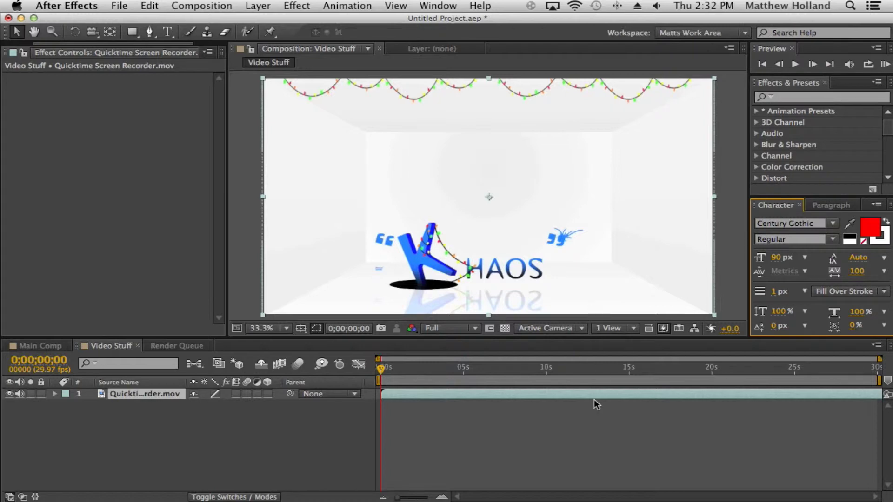
Drag the Video Stuff composition from the Project panel into Main Comp as a layer.
left_click(619, 407)
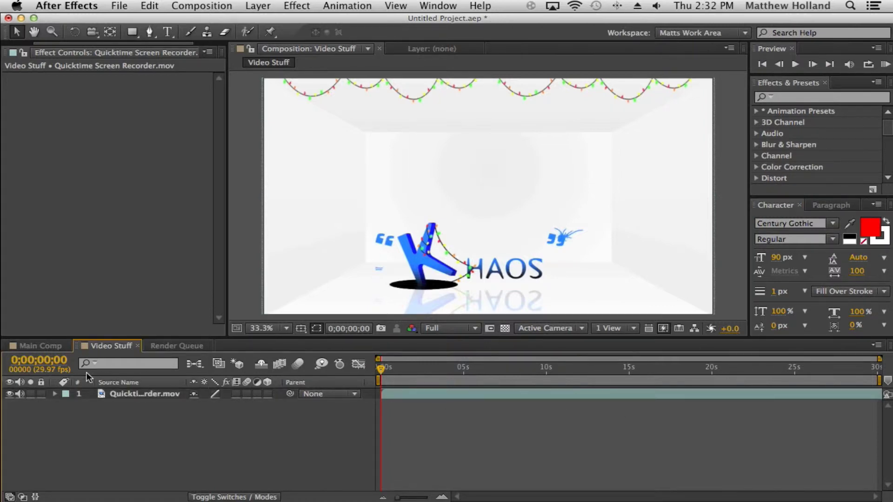
left_click(35, 346)
left_click(88, 346)
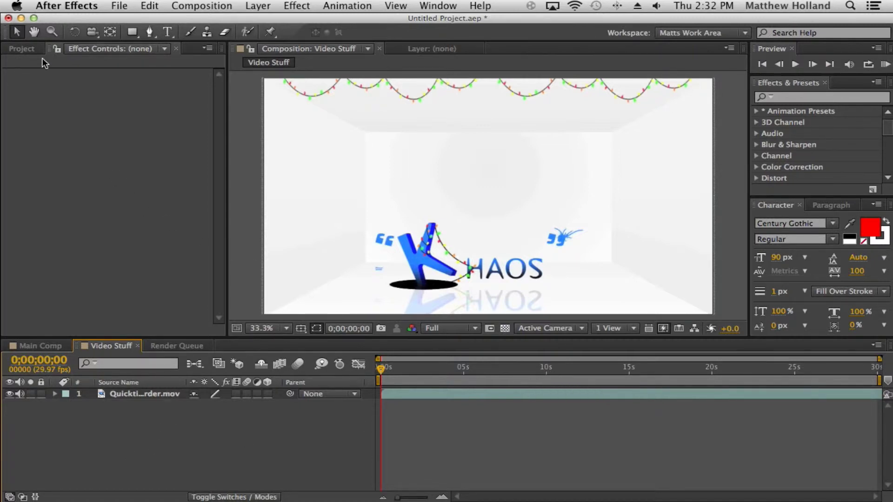
left_click(22, 48)
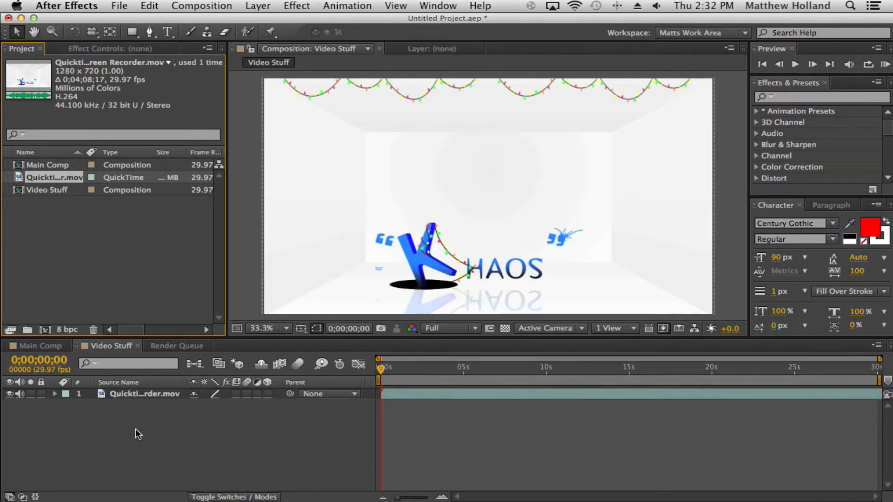
left_click(57, 348)
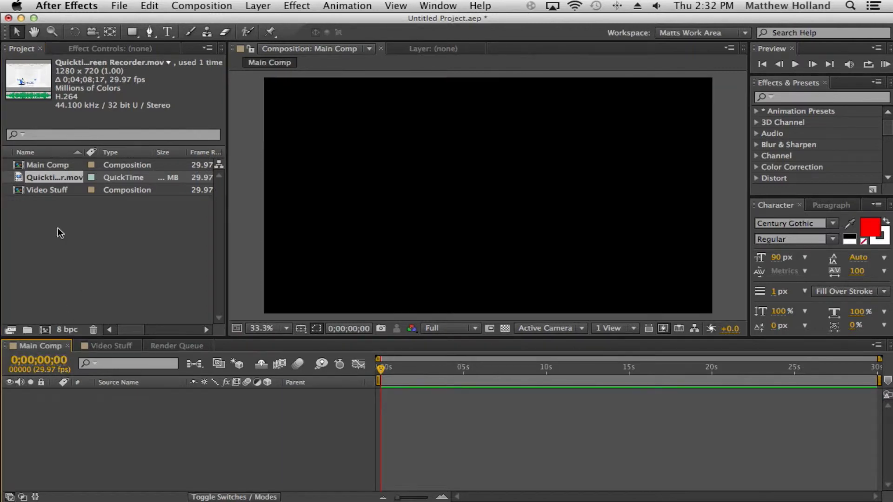
left_click(45, 189)
left_click_drag(74, 195, 176, 465)
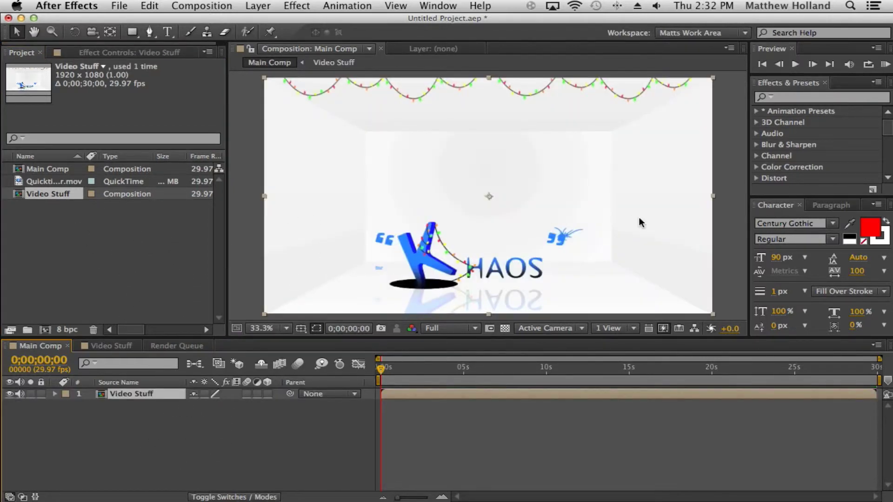
Check the QuickTime layer inside Video Stuff, then select the Video Stuff layer in Main Comp.
left_click(730, 213)
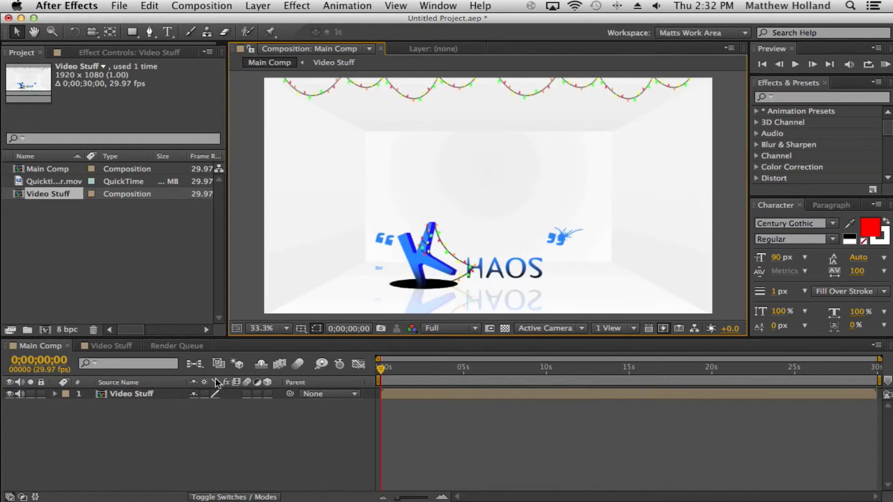
left_click(111, 345)
left_click(140, 394)
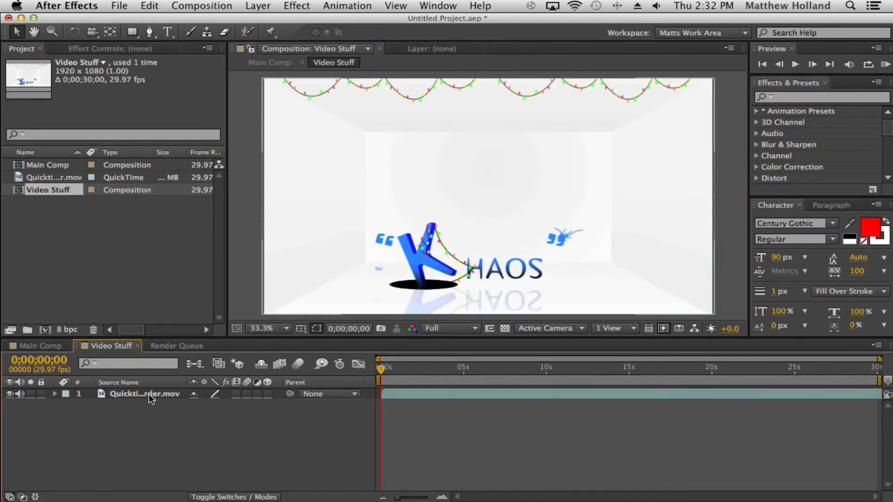
left_click(60, 347)
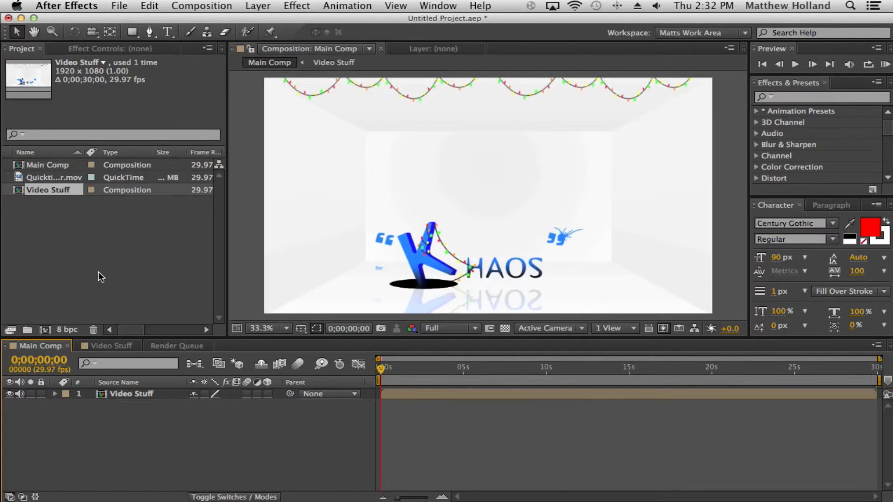
left_click(97, 272)
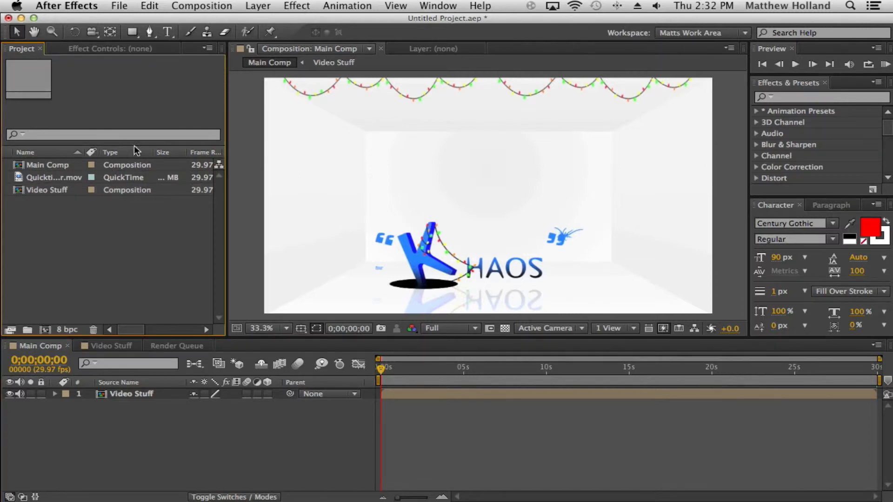
left_click(172, 49)
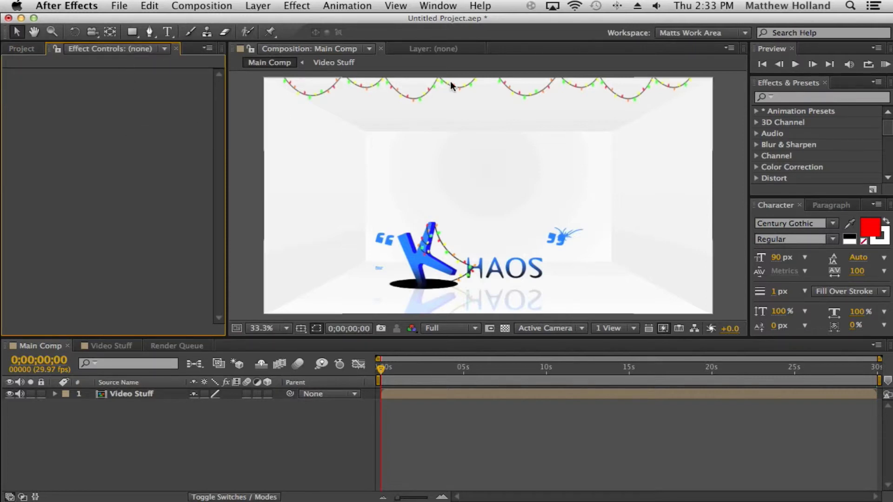
left_click(450, 109)
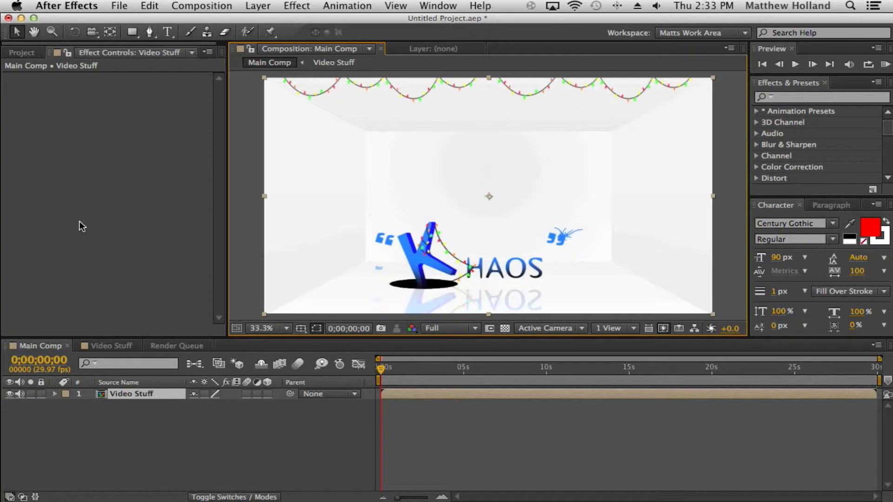
Search the effects library for 'curv', correcting the 'curb' typo.
left_click(832, 100)
type("curb")
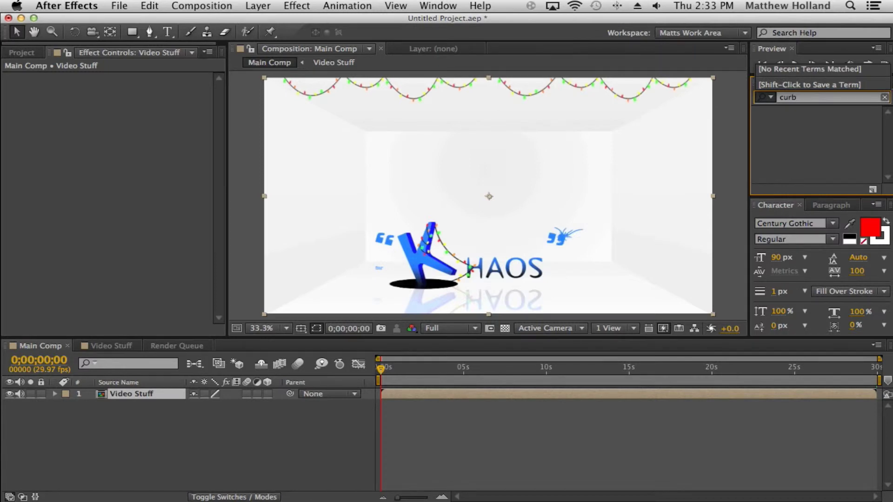
key("BackSpace")
Apply Curves to the Video Stuff layer and bow its RGB curve downward to darken midtones.
type("v")
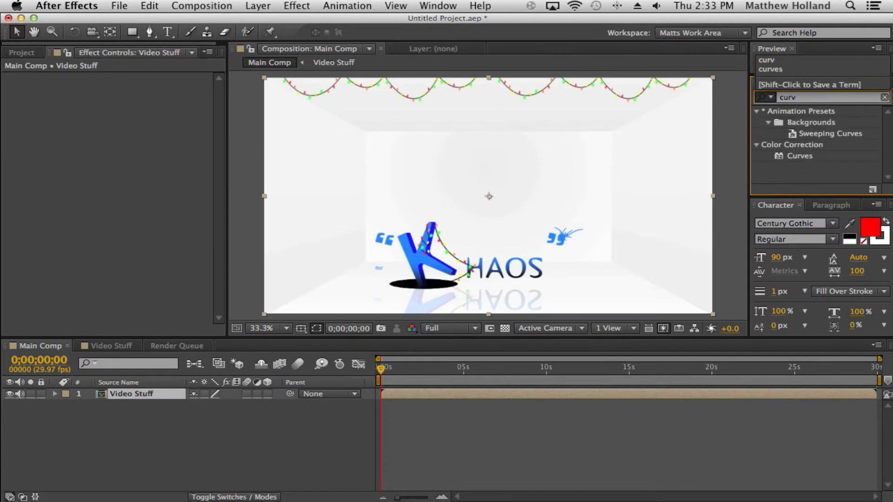
left_click(803, 156)
double_click(803, 157)
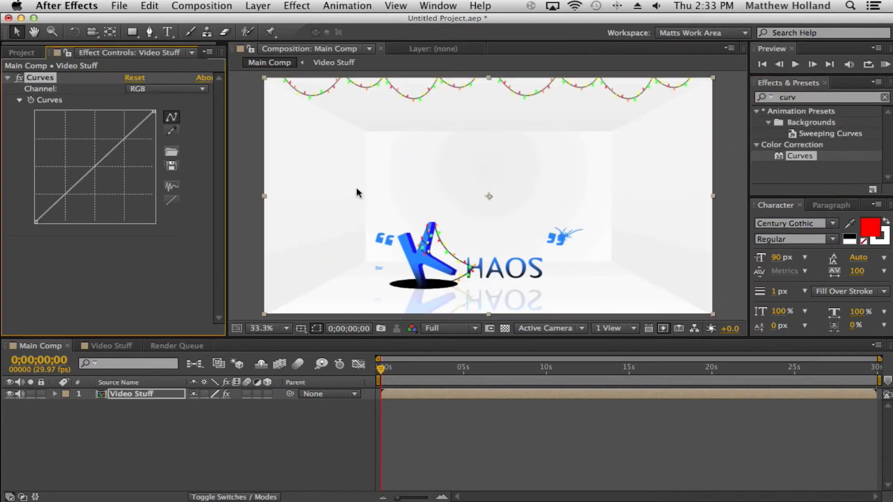
left_click_drag(95, 166, 124, 163)
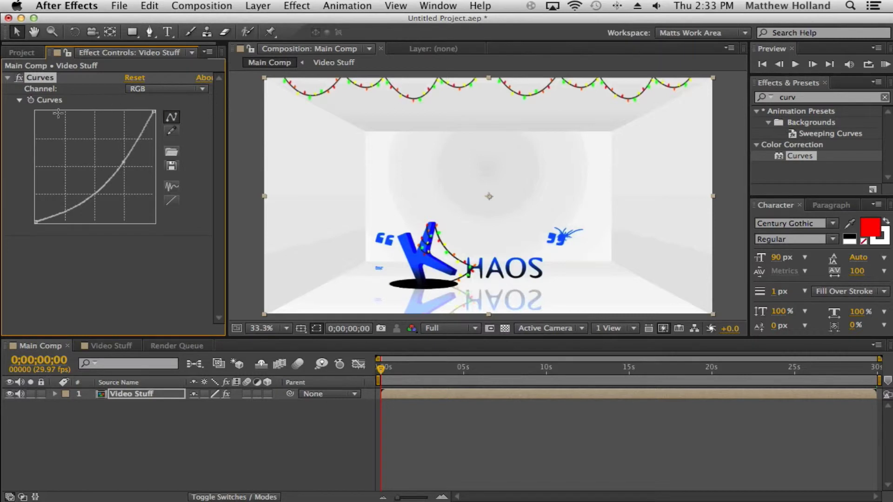
left_click(20, 100)
left_click(19, 101)
left_click(21, 56)
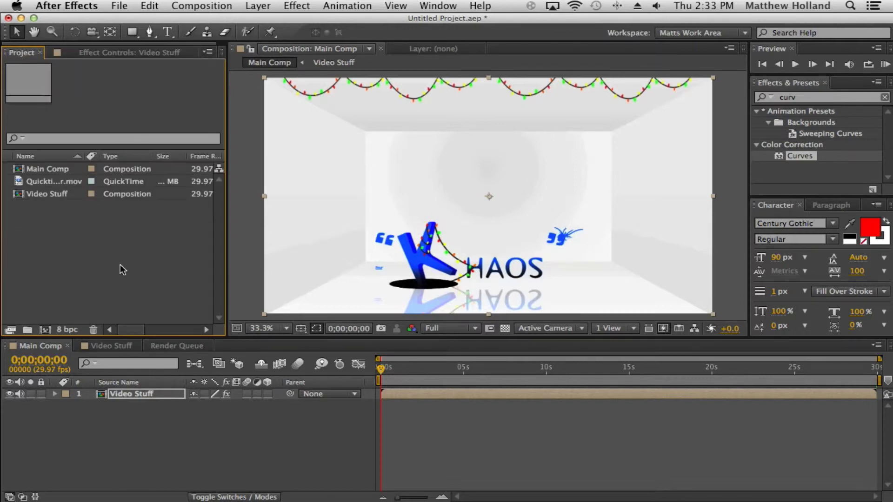
Reselect the Video Stuff layer and show its Curves effect controls, cancelling an accidental rename.
left_click(164, 449)
left_click(143, 392)
key("Return")
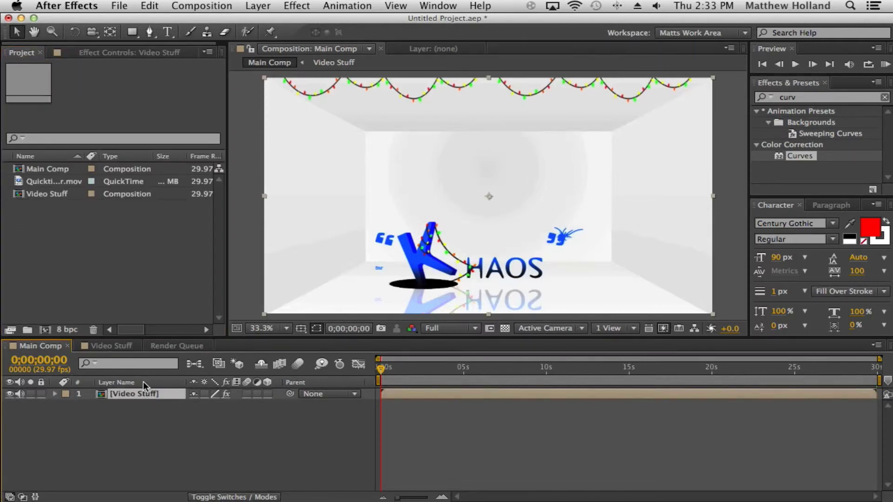
left_click(93, 52)
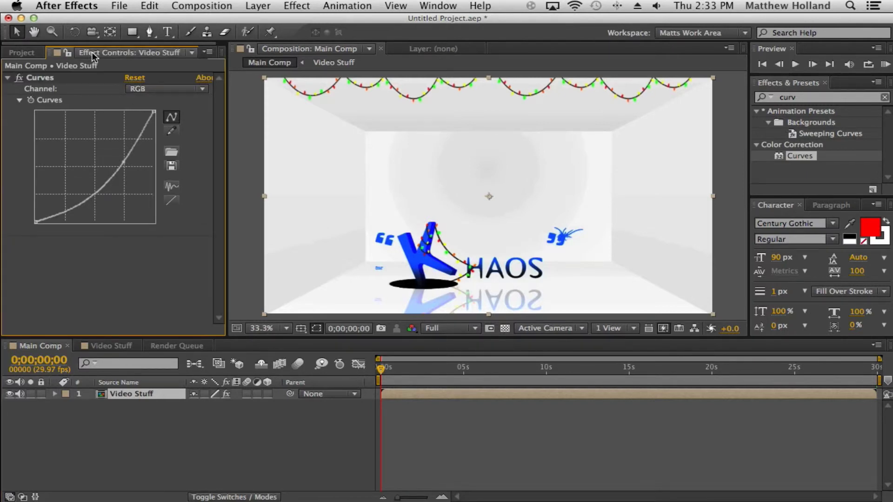
left_click(241, 168)
left_click(163, 420)
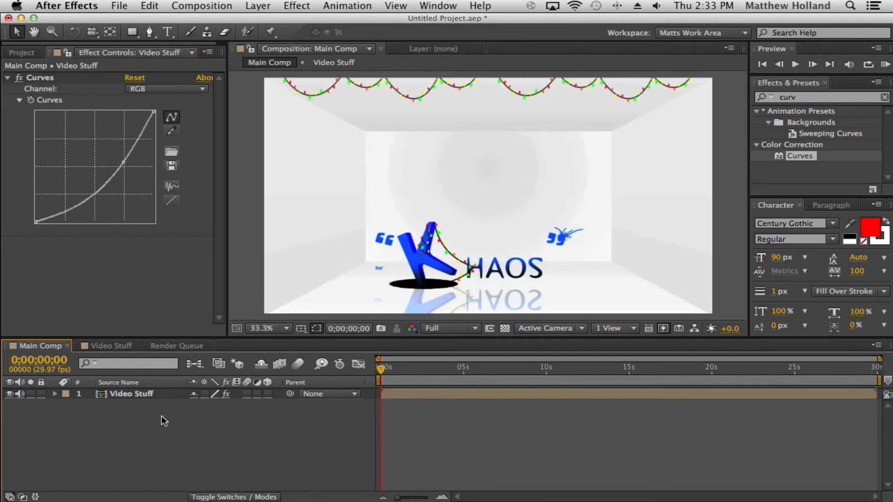
left_click(117, 395)
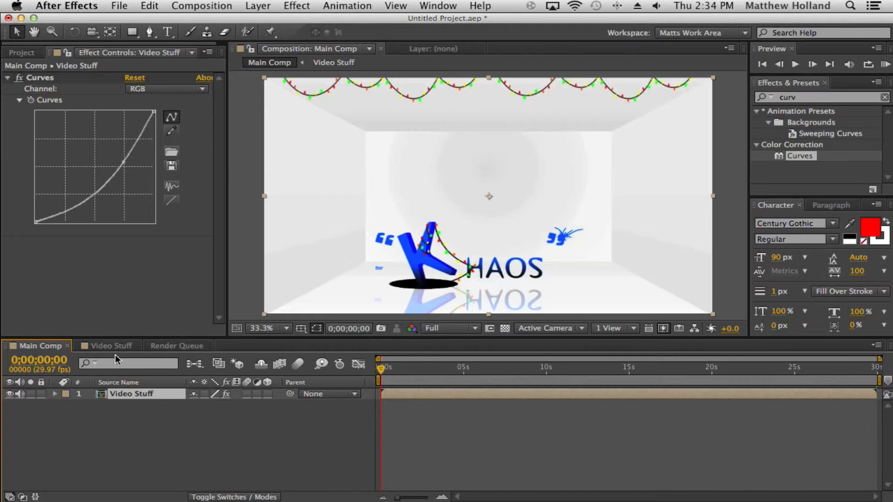
Delete the Curves effect from the Video Stuff layer in Effect Controls.
right_click(134, 394)
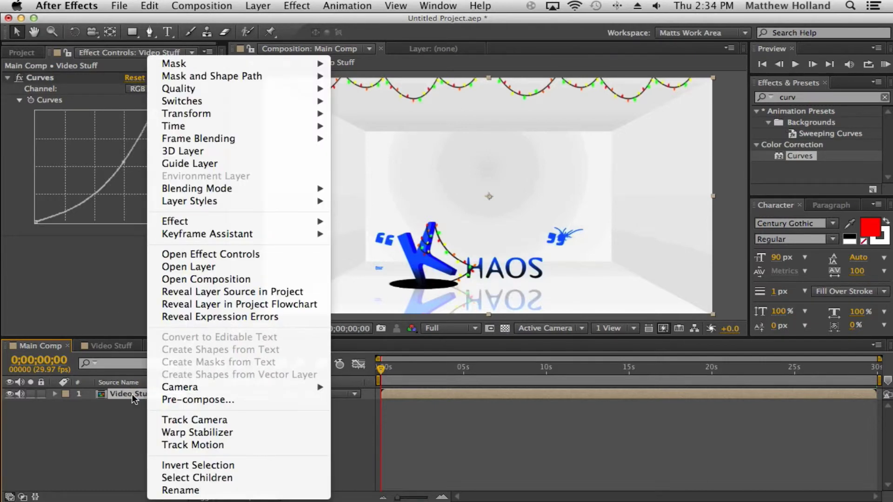
left_click(104, 221)
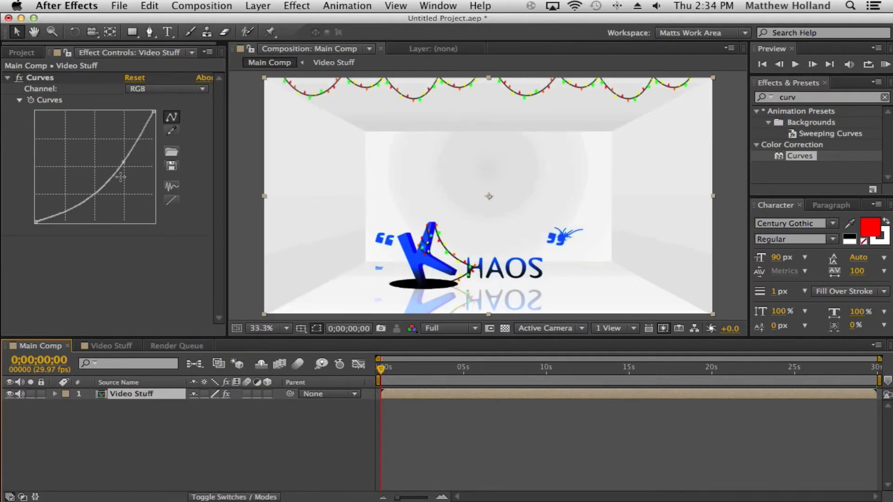
left_click(40, 78)
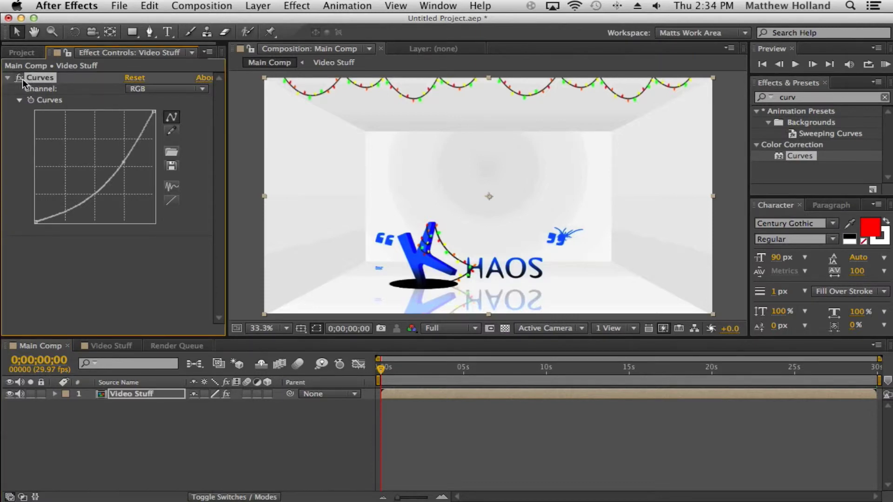
right_click(47, 81)
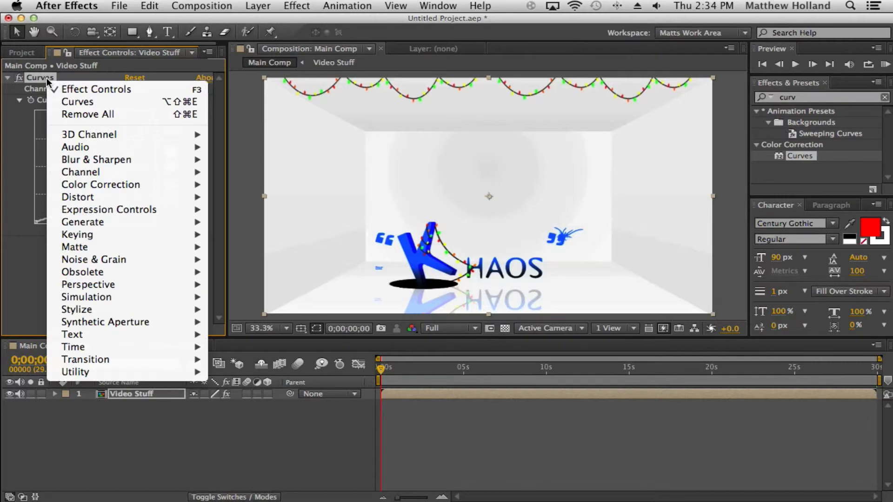
left_click(47, 81)
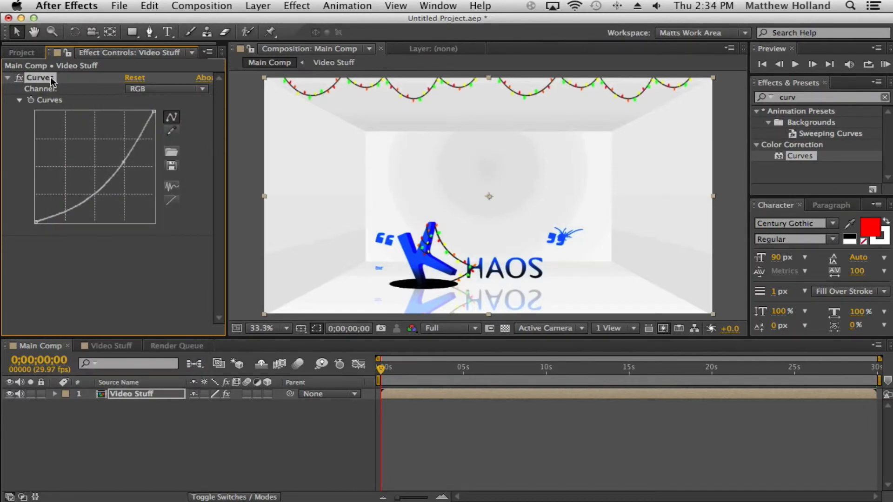
left_click(97, 249)
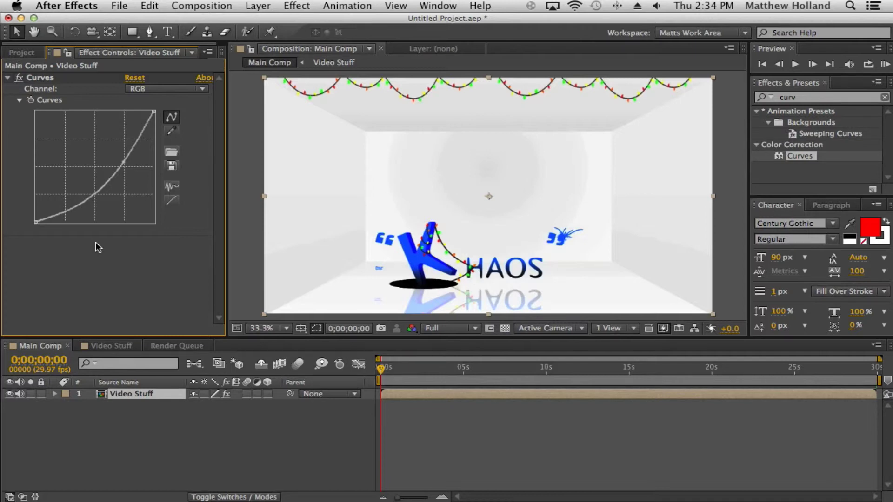
left_click(45, 78)
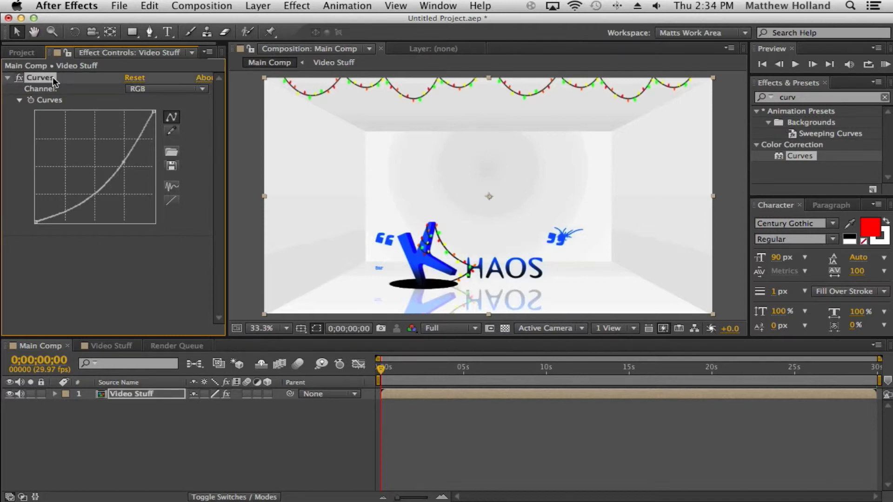
key("Delete")
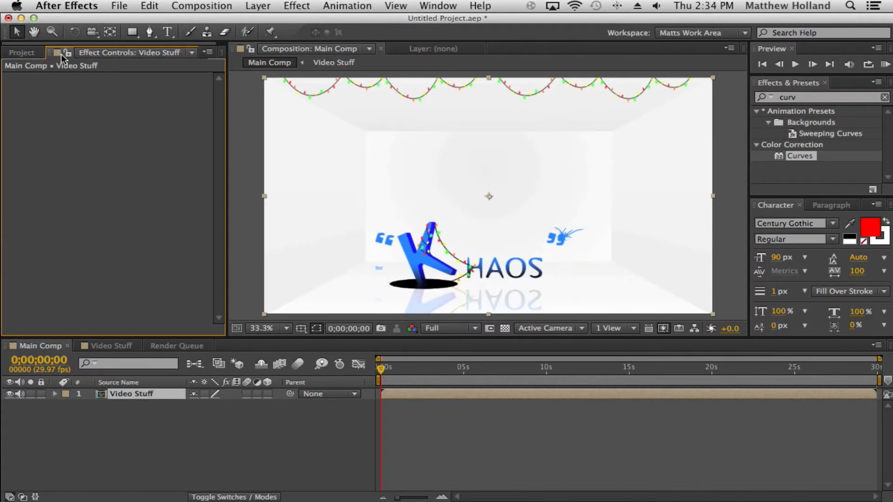
left_click(22, 52)
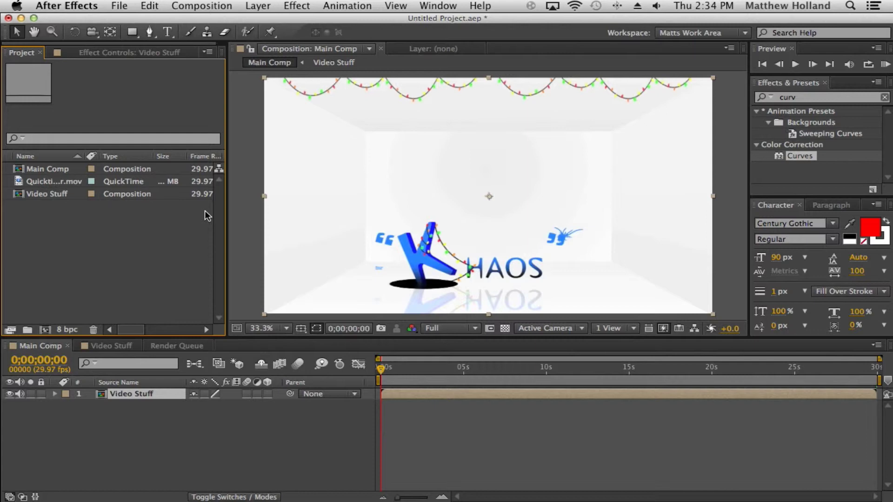
Open the Video Stuff composition from the Main Comp timeline to reach its QuickTime layer.
left_click(240, 212)
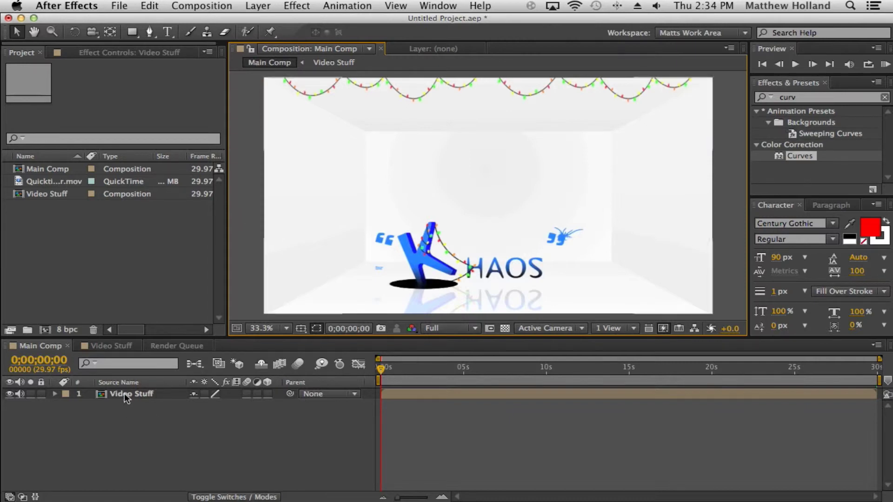
left_click(114, 346)
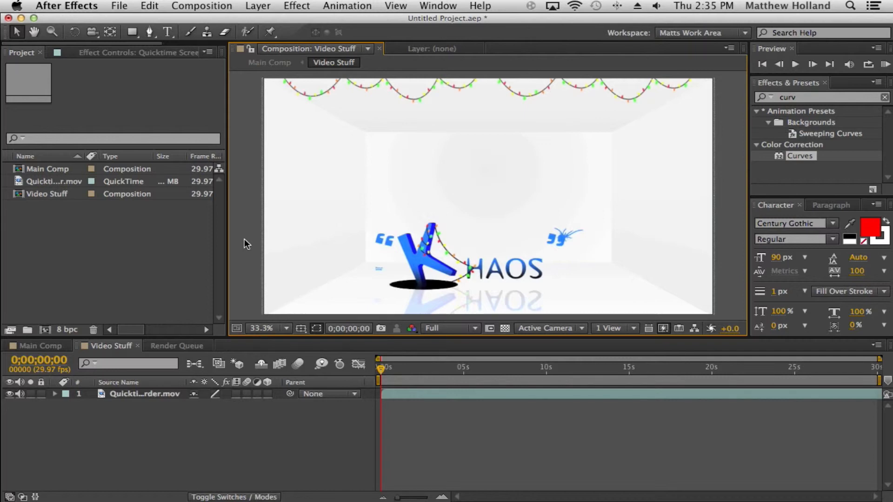
Shrink the KHAOS video layer to a smaller, centred size.
left_click(270, 232)
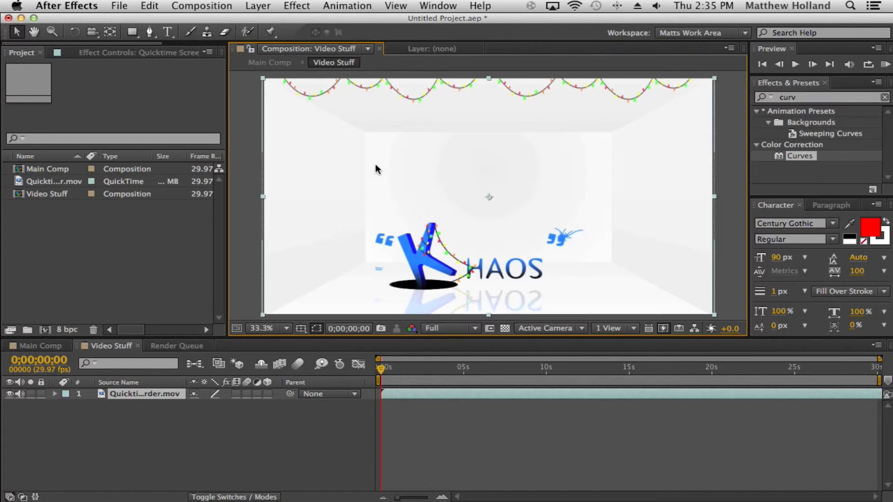
left_click_drag(267, 309, 341, 281)
left_click(236, 186)
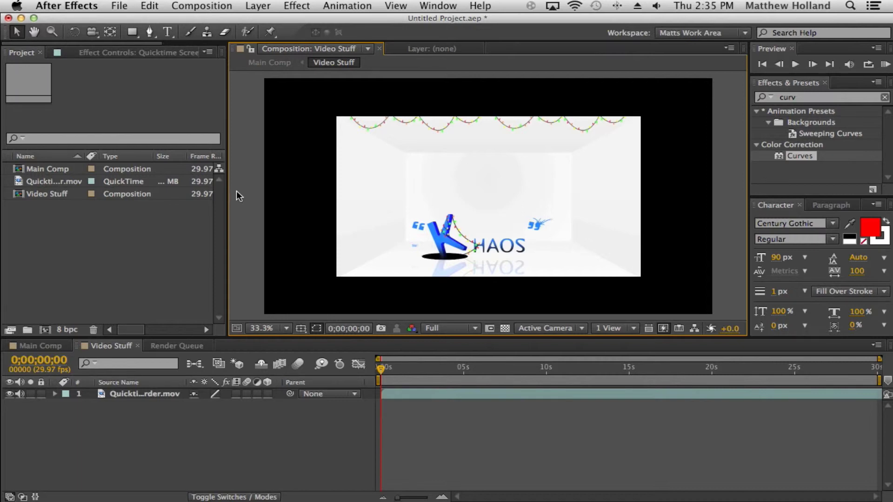
Stretch the video layer upward so it fills the frame's full height.
left_click(418, 158)
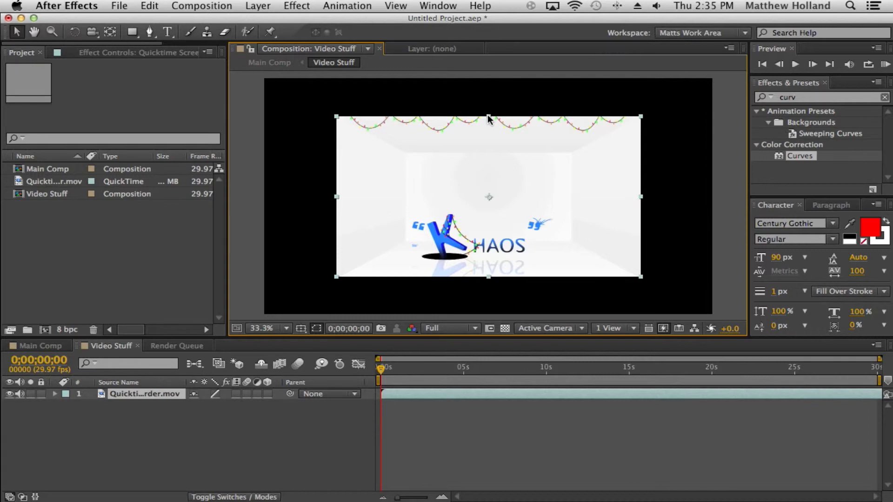
left_click_drag(488, 119, 544, 77)
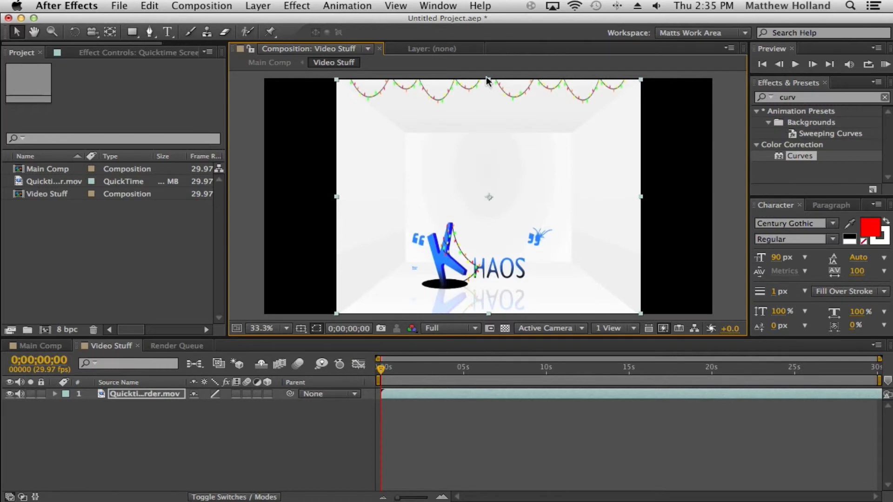
left_click_drag(488, 80, 488, 80)
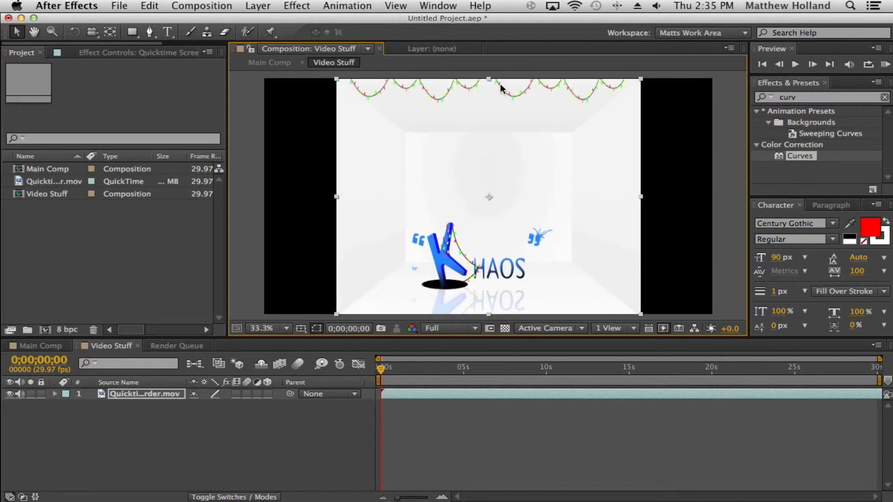
Widen the KHAOS video layer across the frame with its right-edge handle.
left_click(259, 89)
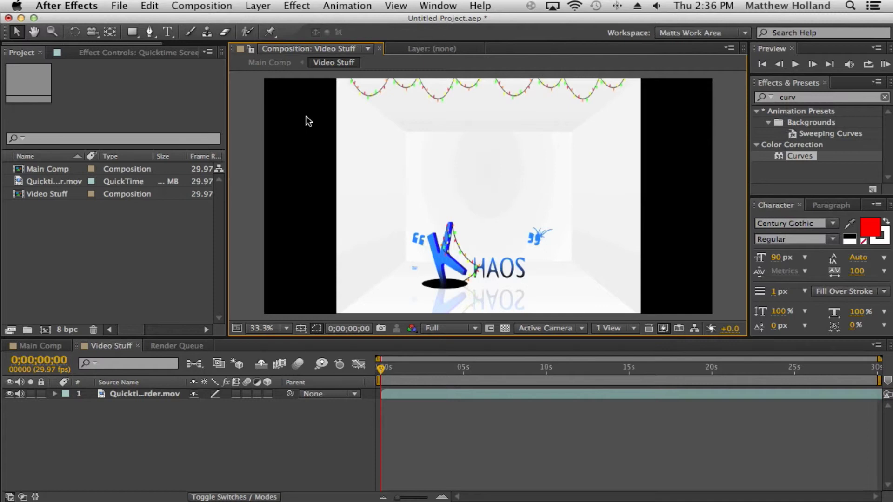
left_click(399, 142)
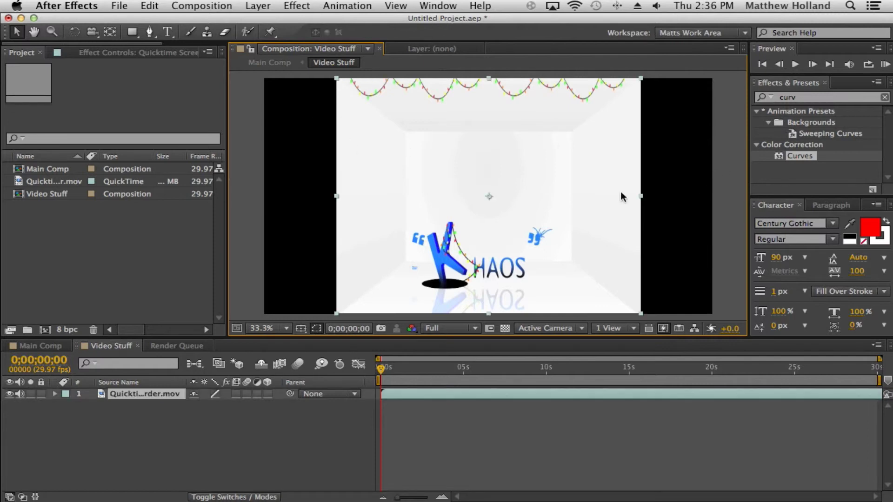
left_click_drag(641, 196, 710, 202)
left_click(724, 203)
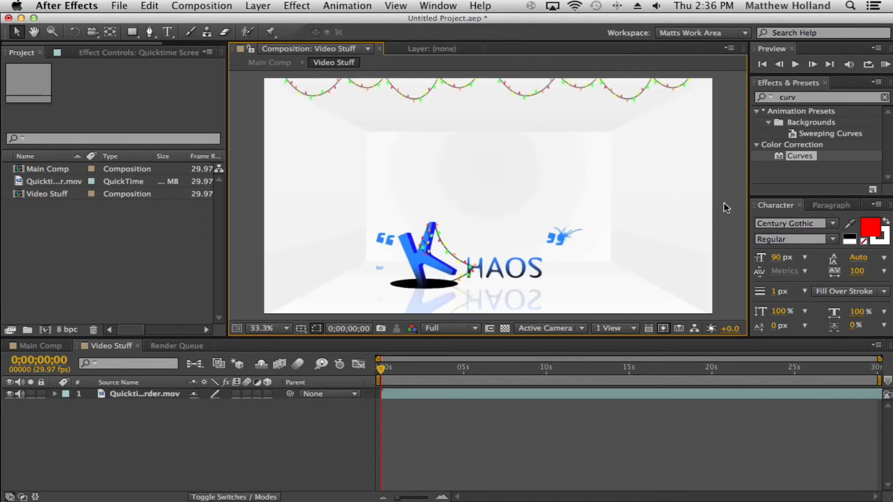
Undo the widening with Cmd+Z, restoring the smaller centred layer.
left_click(681, 205)
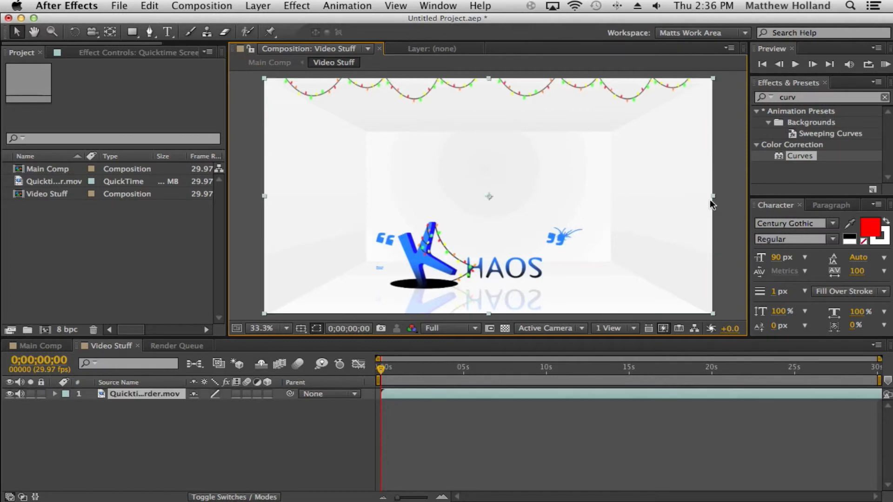
key("super+z")
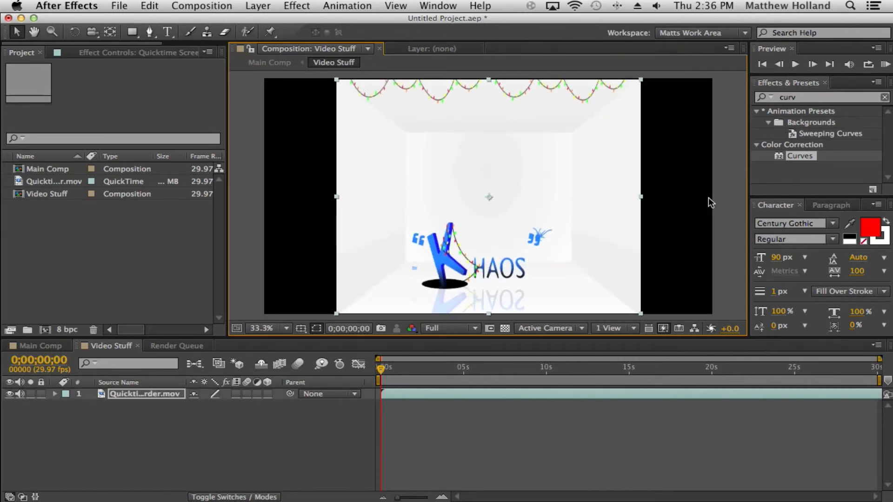
left_click(665, 208)
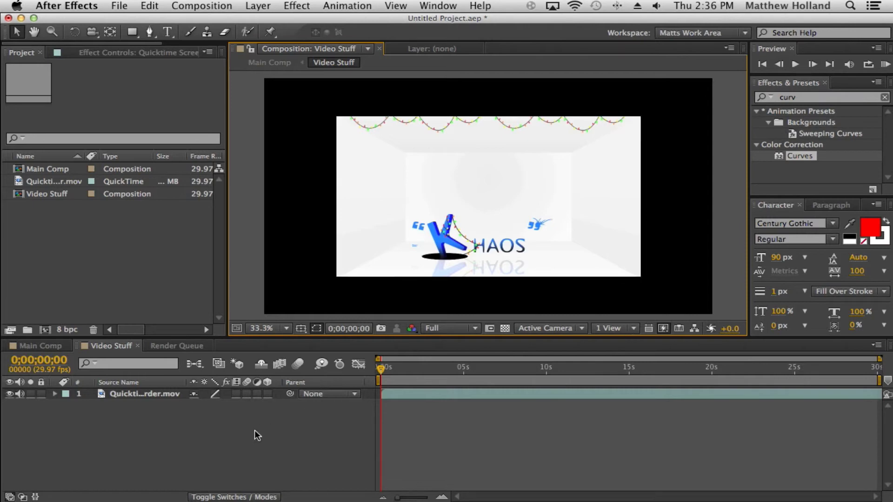
right_click(119, 421)
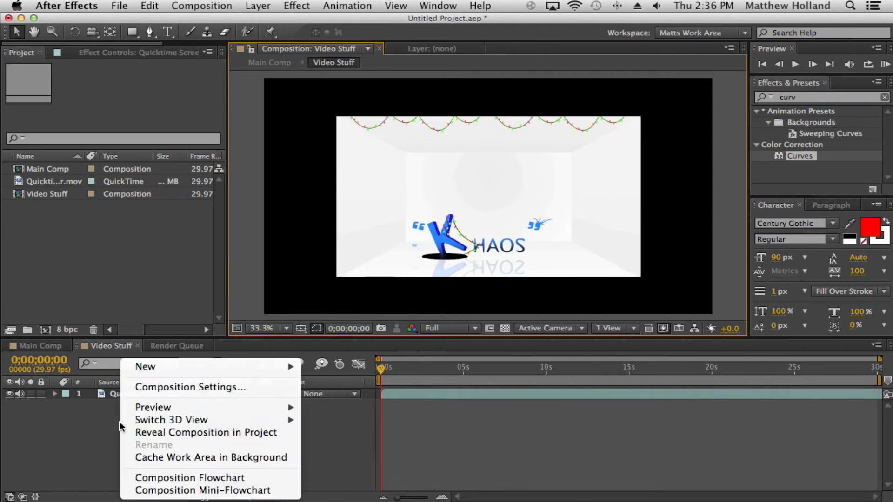
Start a new 1920×1080 solid from the timeline's New > Solid menu.
left_click(88, 420)
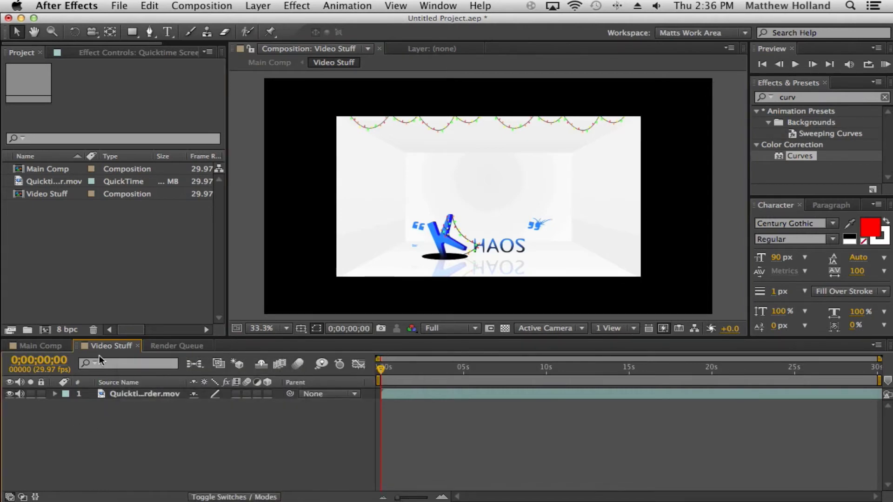
right_click(145, 413)
mouse_move(307, 368)
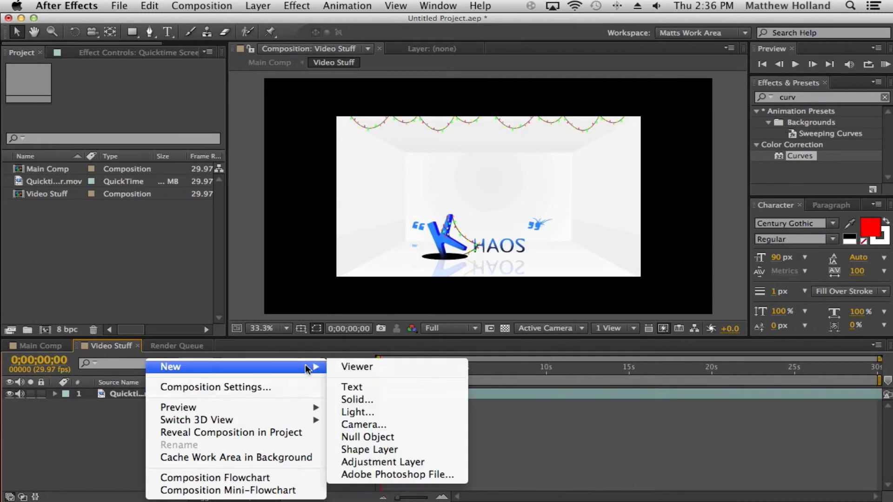
left_click(424, 396)
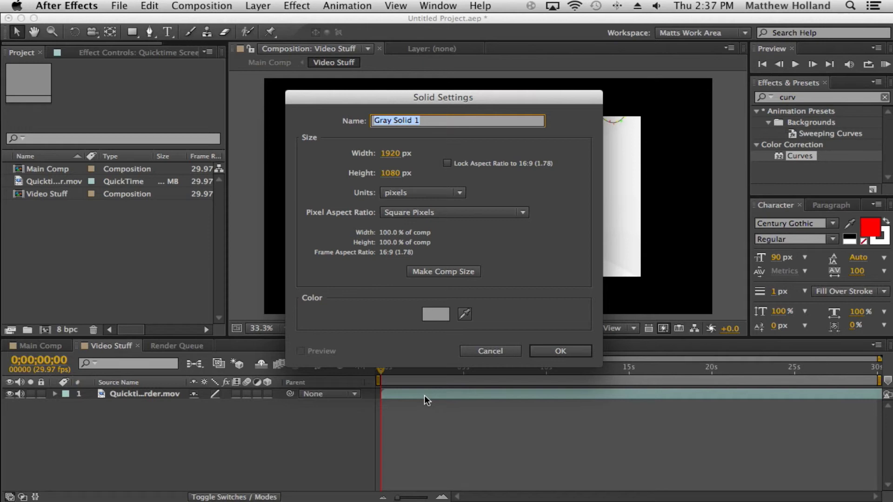
Create a blue solid named 'Background' with locked aspect ratio.
type("Background")
left_click(447, 163)
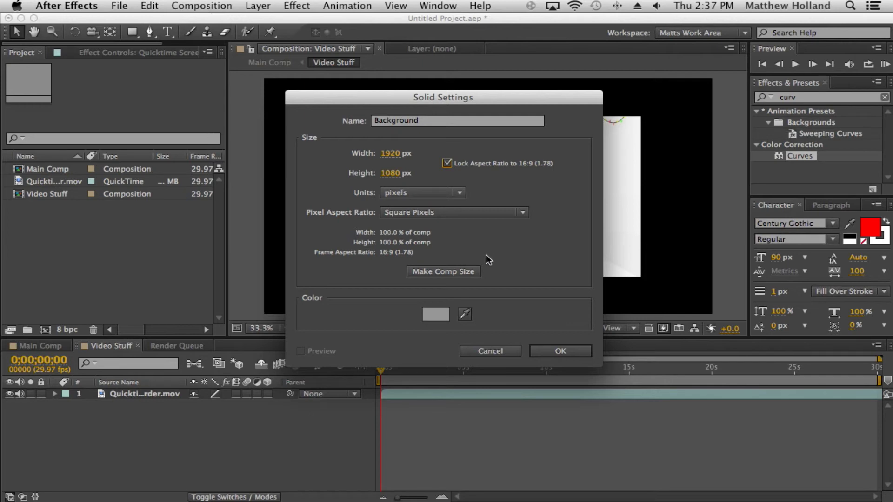
left_click(437, 314)
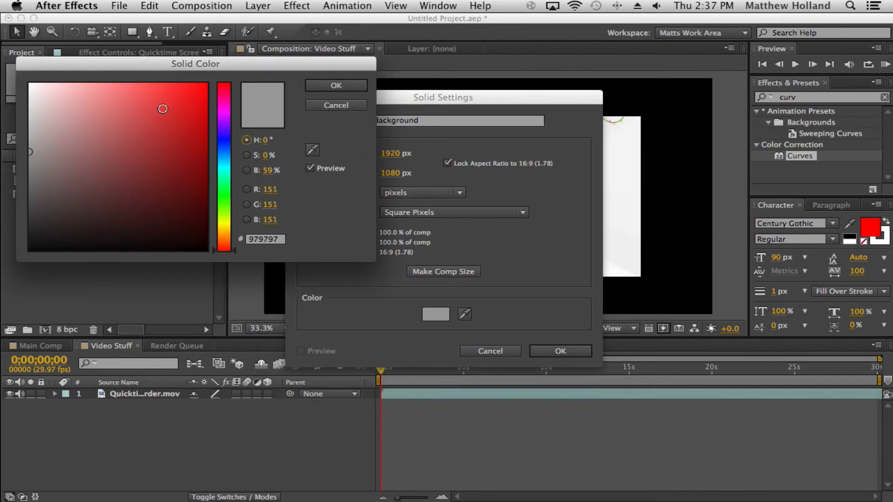
left_click(224, 157)
mouse_move(169, 90)
left_mouse_down()
mouse_move(220, 62)
mouse_move(244, 103)
left_mouse_up()
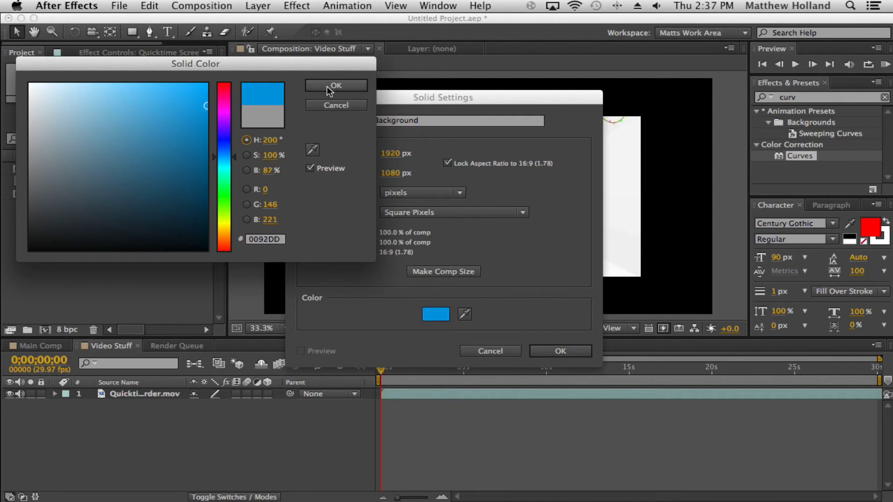
left_click(334, 86)
left_click(544, 349)
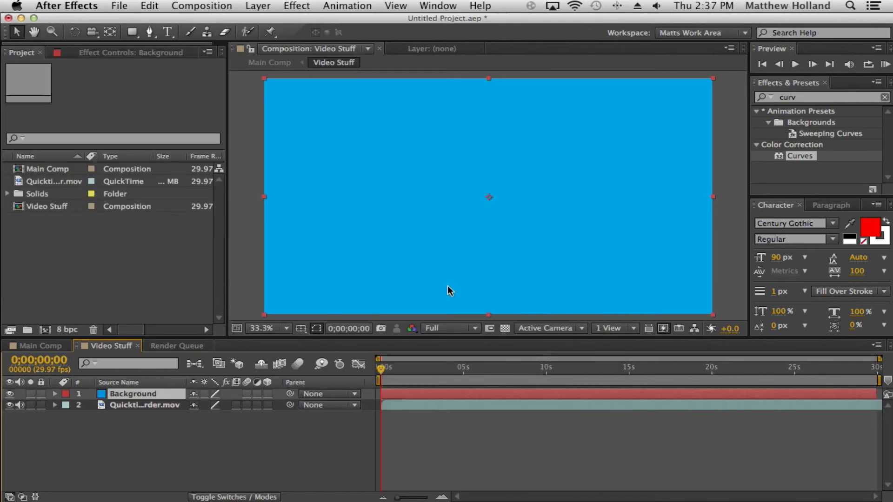
Move the Background solid beneath the KHAOS video layer in the timeline.
left_click(257, 132)
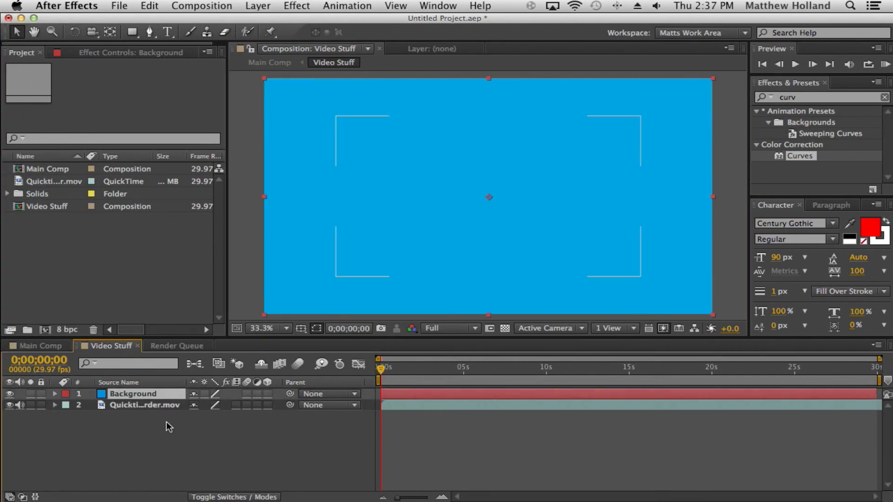
left_click_drag(148, 394, 152, 407)
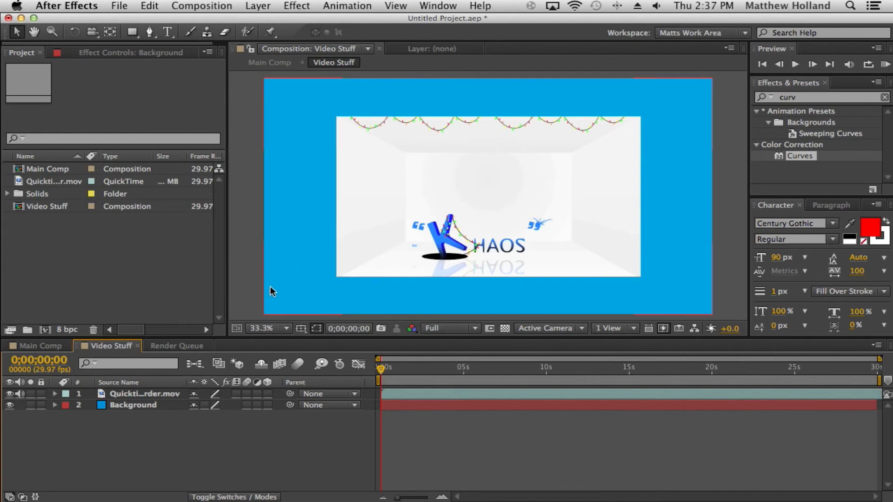
left_click(271, 462)
left_click(129, 409)
Delete the Background solid and enlarge the video layer out to the frame's bottom-left corner.
key("Delete")
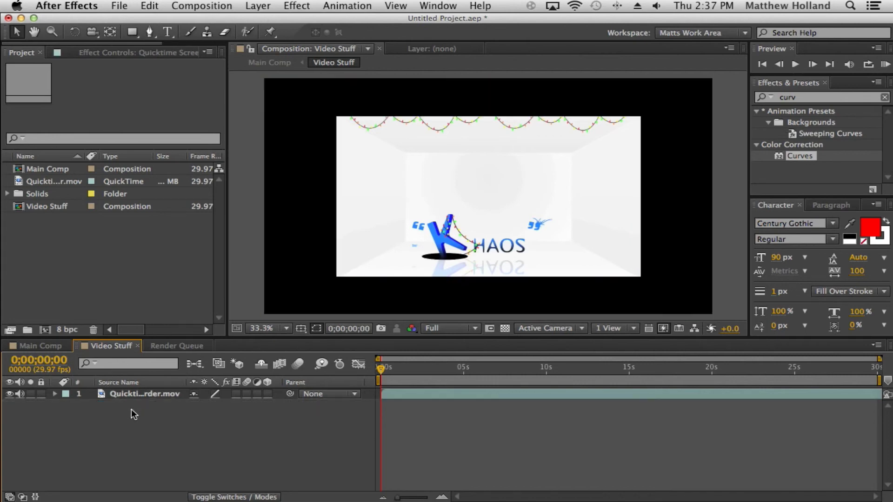
left_click(142, 397)
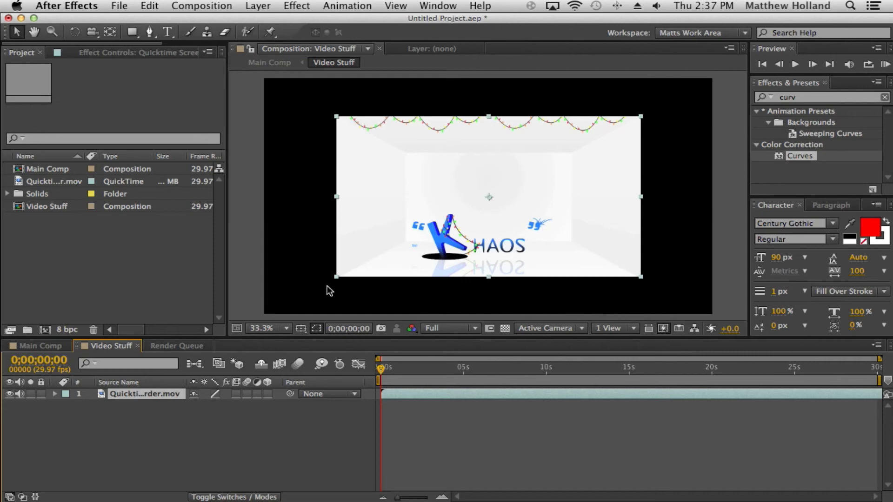
left_click(337, 277)
left_click_drag(337, 277, 267, 316)
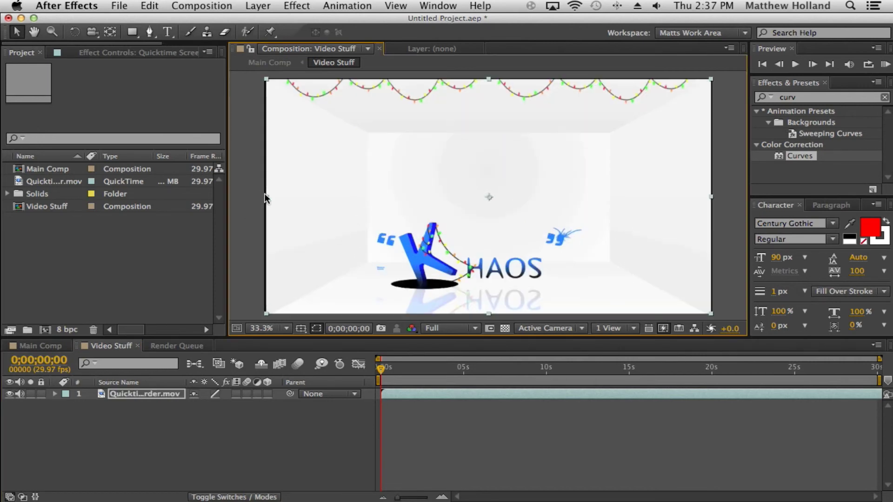
left_click_drag(268, 196, 266, 197)
left_click(241, 191)
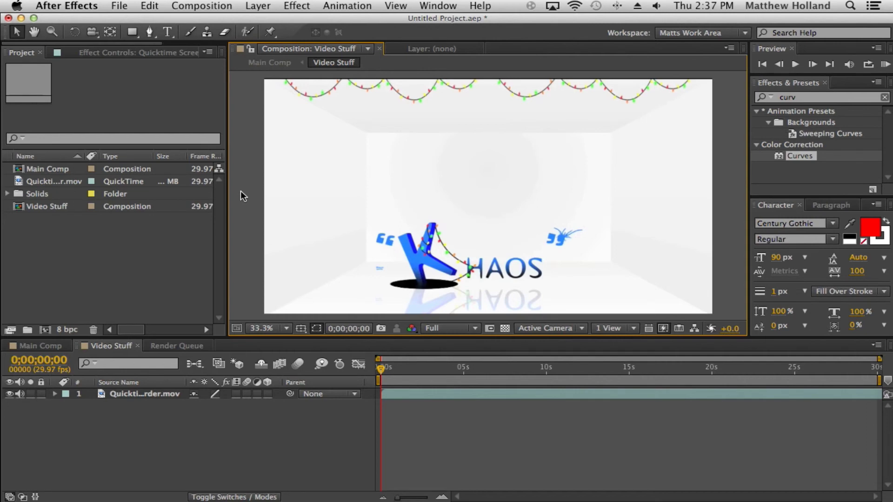
Nudge the video layer's sides and bottom outward so it fills the whole frame.
left_click(273, 181)
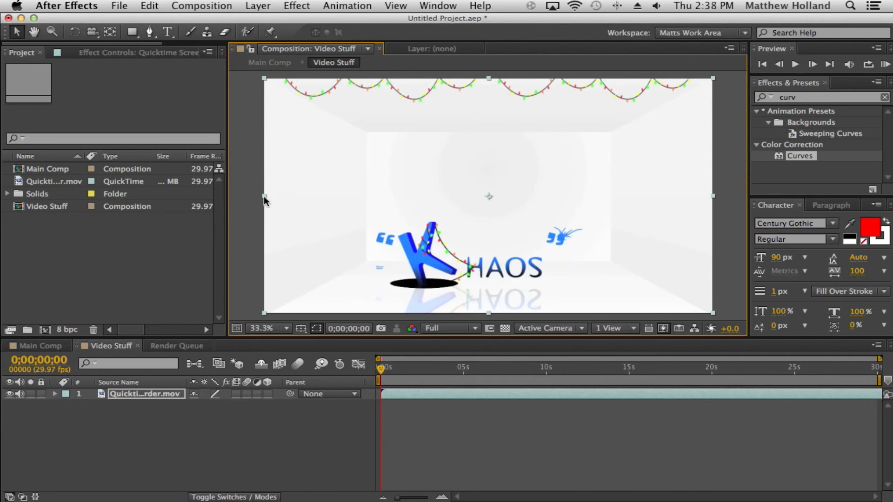
left_click_drag(264, 197, 264, 198)
left_click_drag(490, 313, 490, 313)
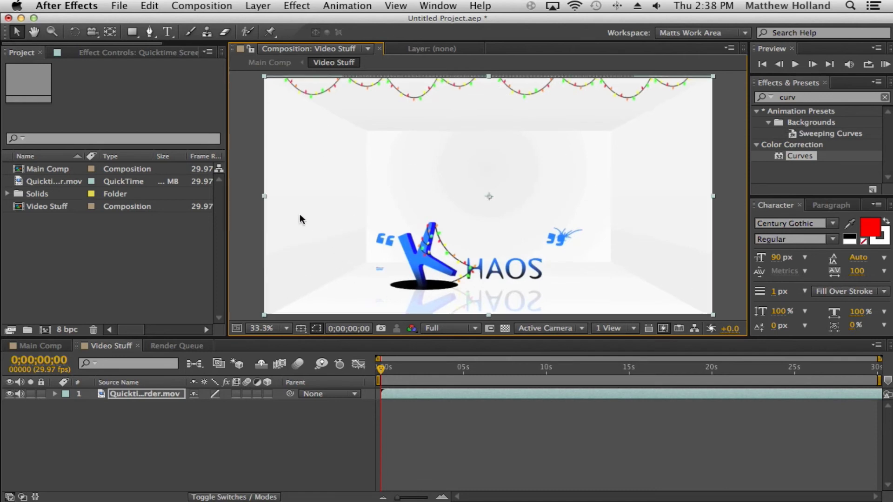
left_click(246, 175)
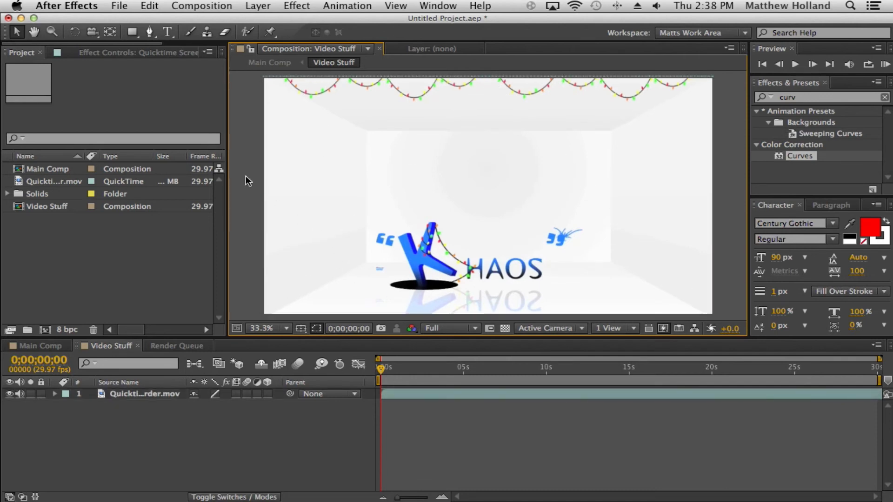